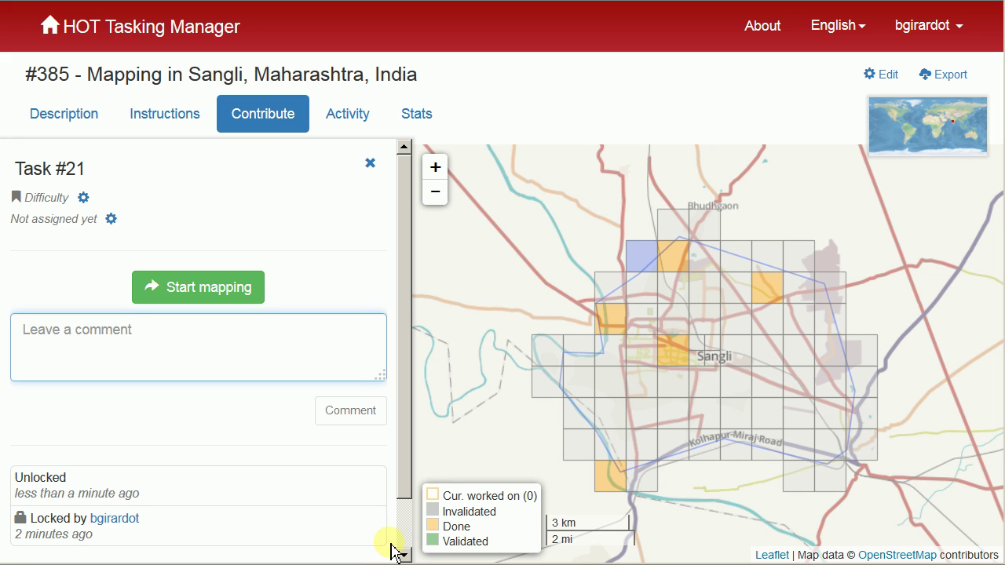
Step: Lock task #21 of the Sangli project for mapping and open its area in JOSM
left_click(640, 258)
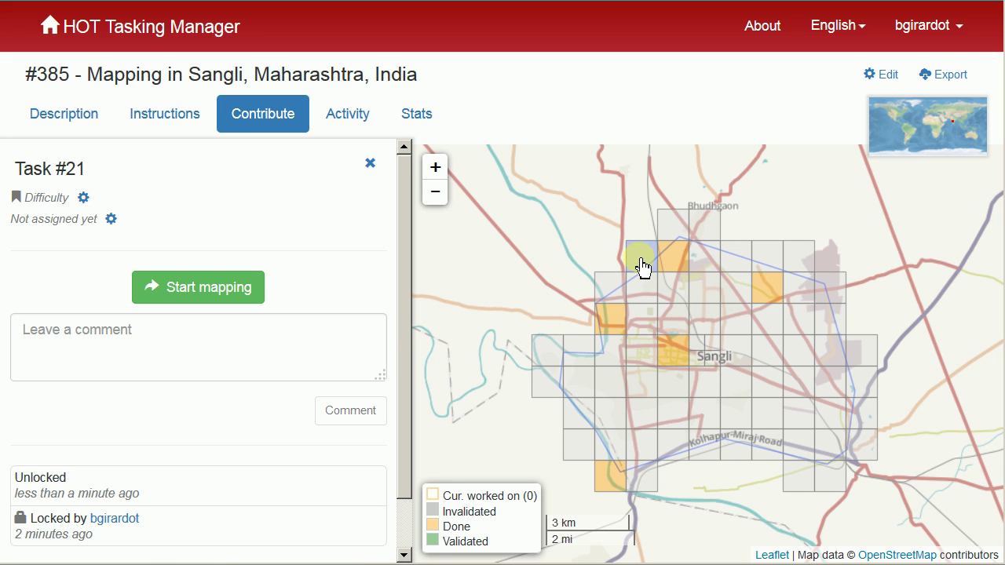
left_click(191, 291)
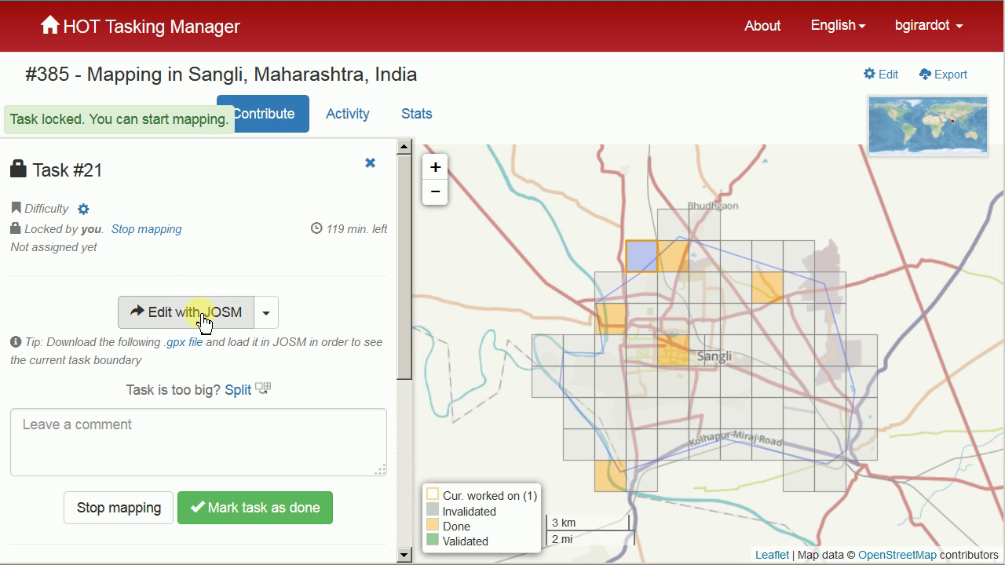
left_click(203, 318)
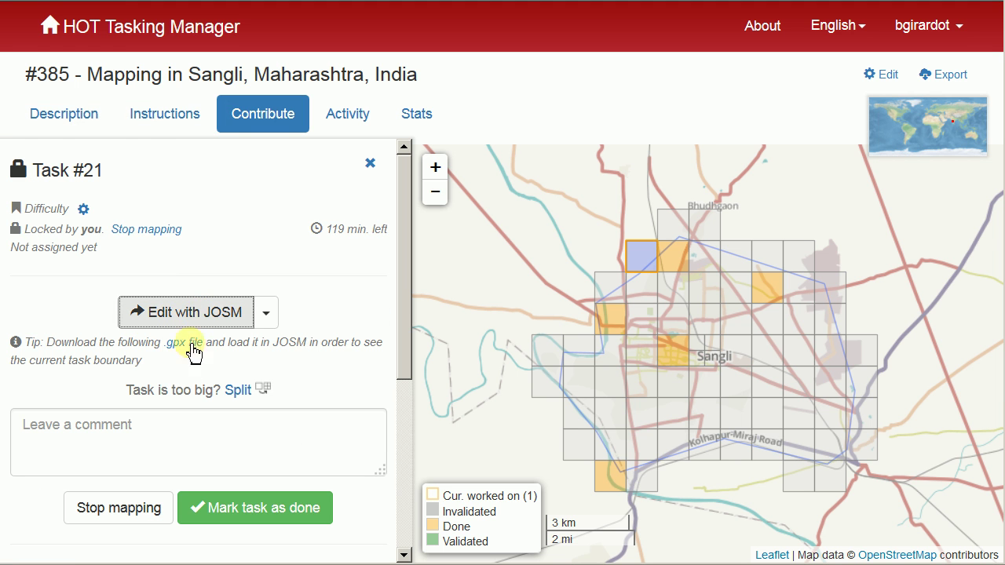
left_click(191, 493)
left_click(455, 514)
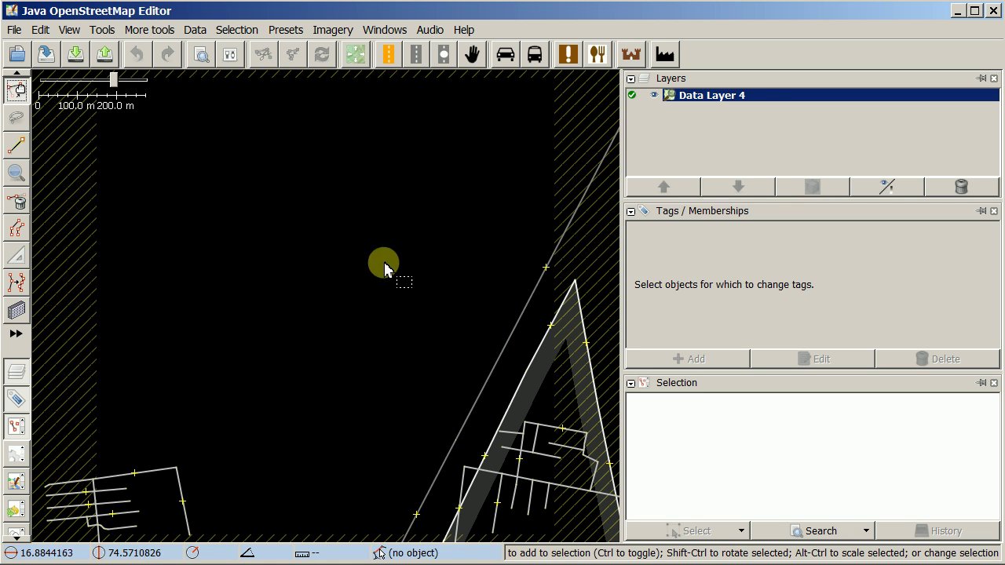
Step: Add Bing aerial imagery as the background beneath the downloaded data layer
mouse_move(691, 99)
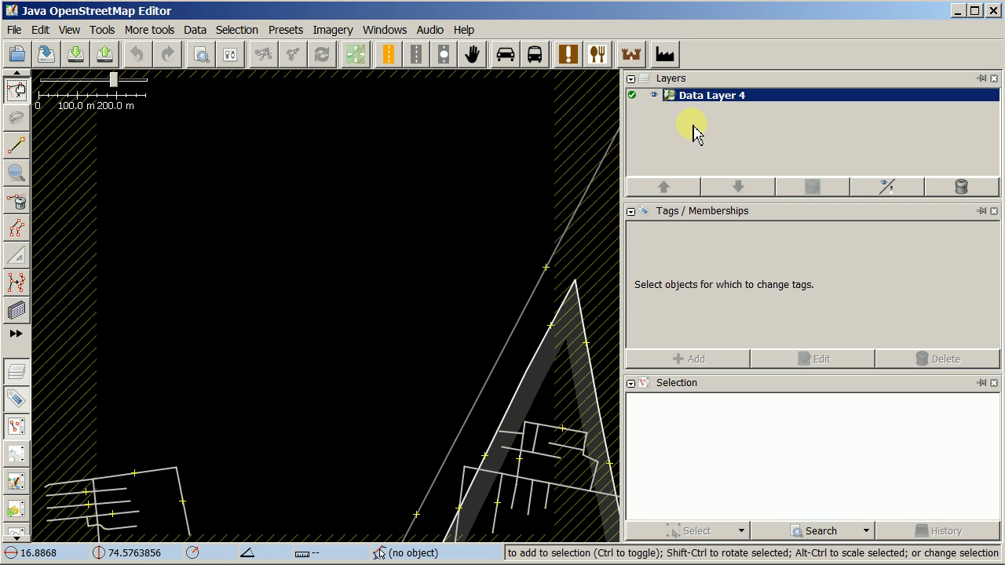
left_click(334, 31)
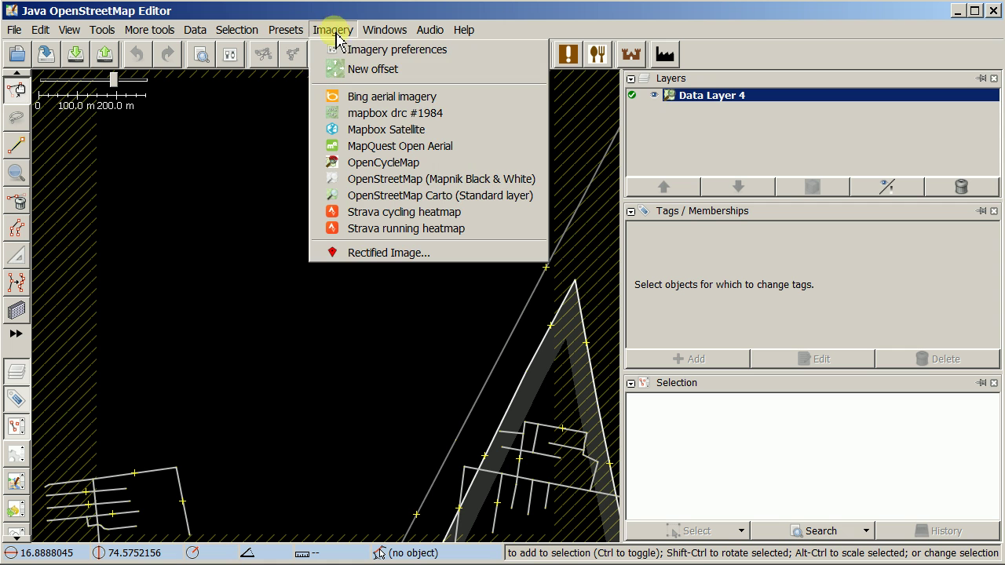
left_click(357, 100)
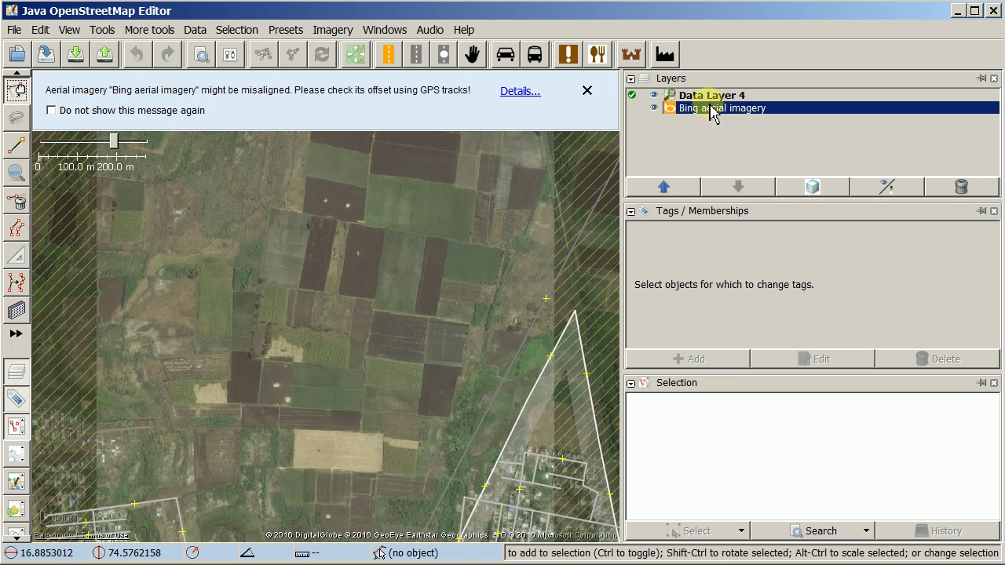
Step: Examine the existing residential roads in the southwest corner of the task square, checking their tags, alignment and how far they extend past the boundary
left_click_drag(422, 431, 406, 305)
scroll(109, 444, "up", 2)
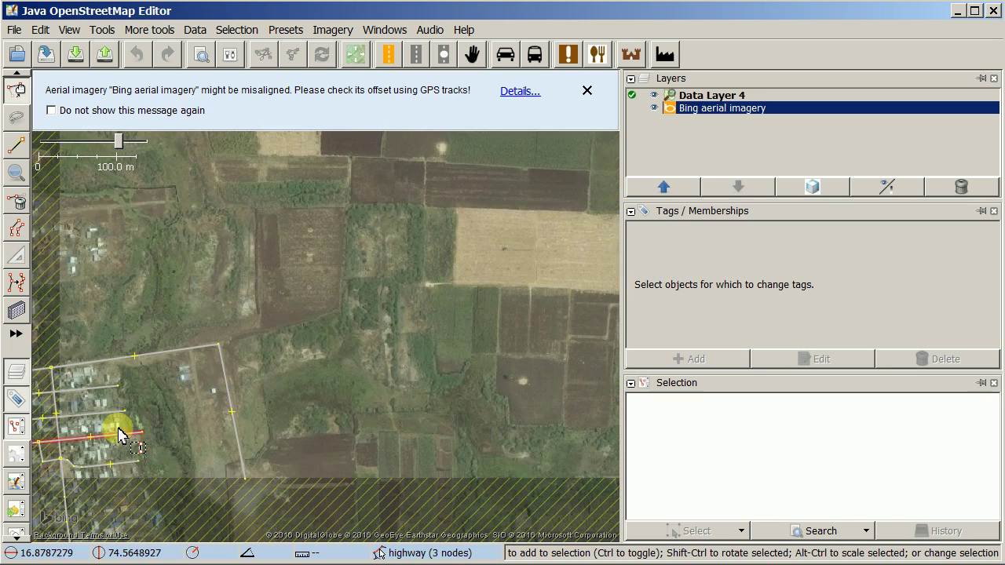
left_click_drag(137, 419, 294, 367)
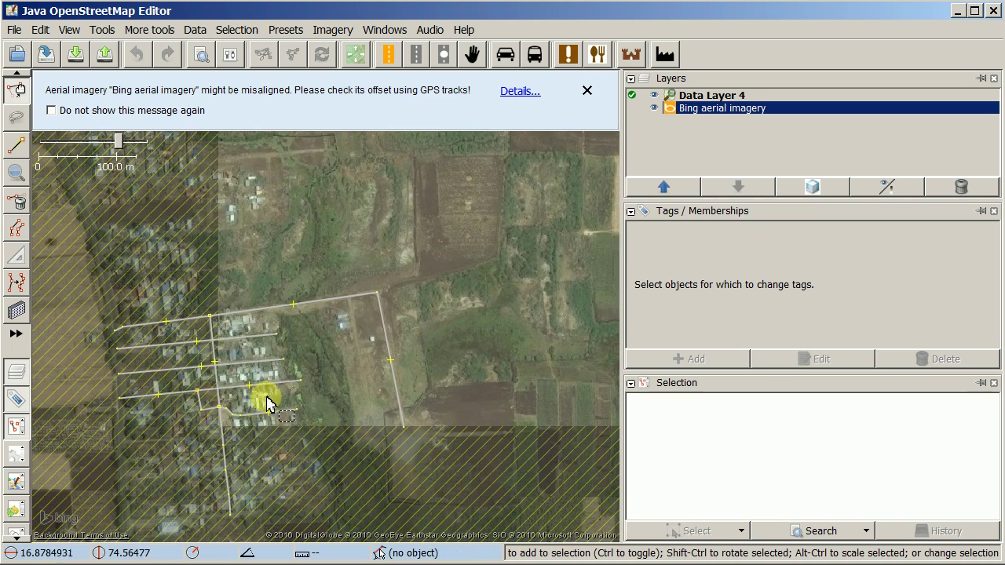
scroll(262, 404, "up", 1)
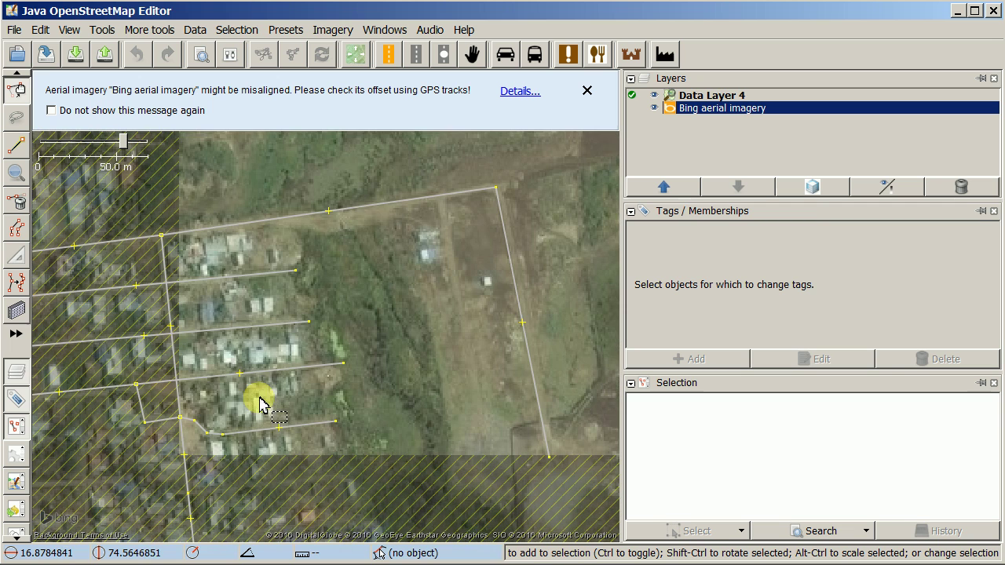
left_click(366, 214)
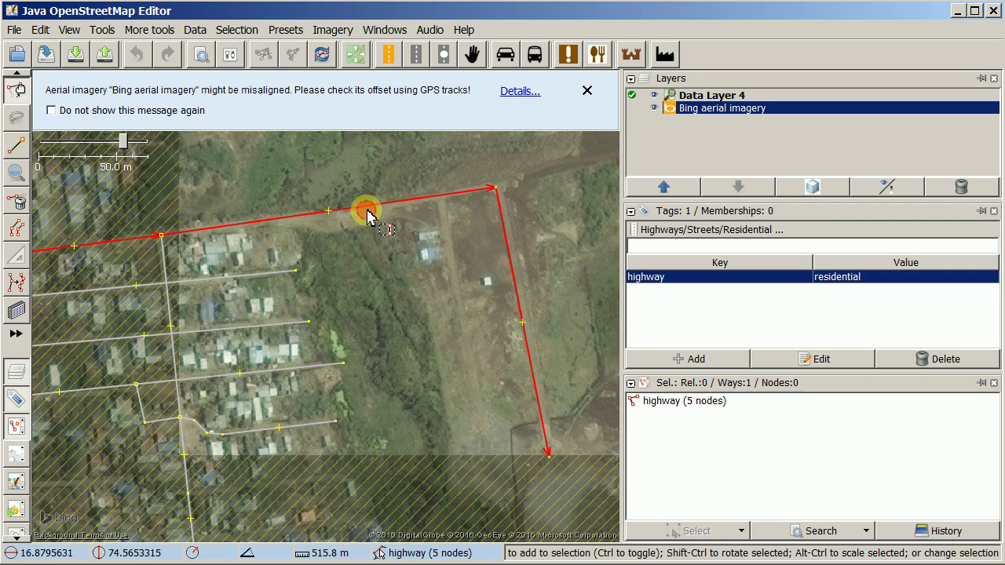
left_click(260, 329)
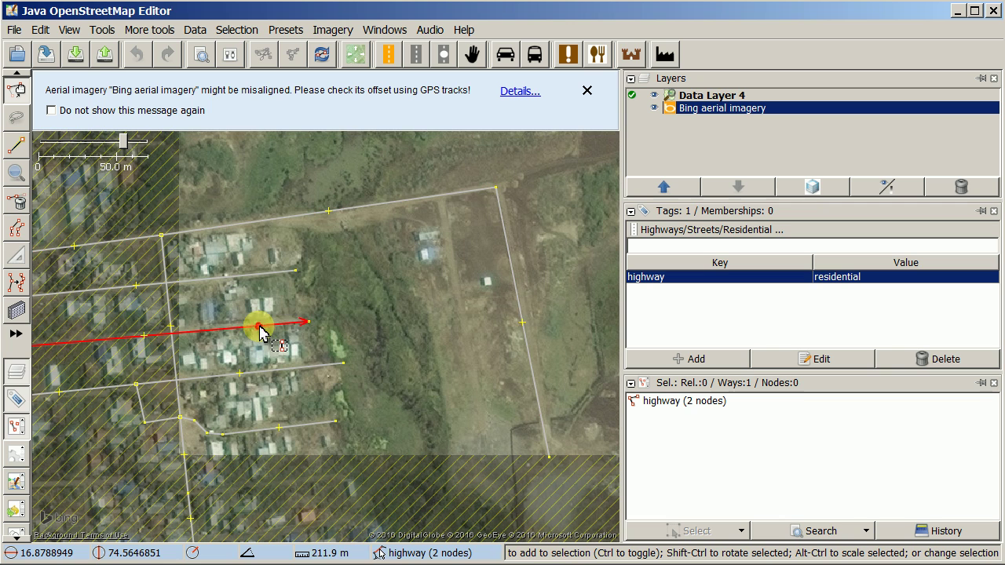
left_click(265, 279)
left_click_drag(401, 397, 411, 380)
scroll(393, 370, "up", 1)
scroll(376, 397, "down", 3)
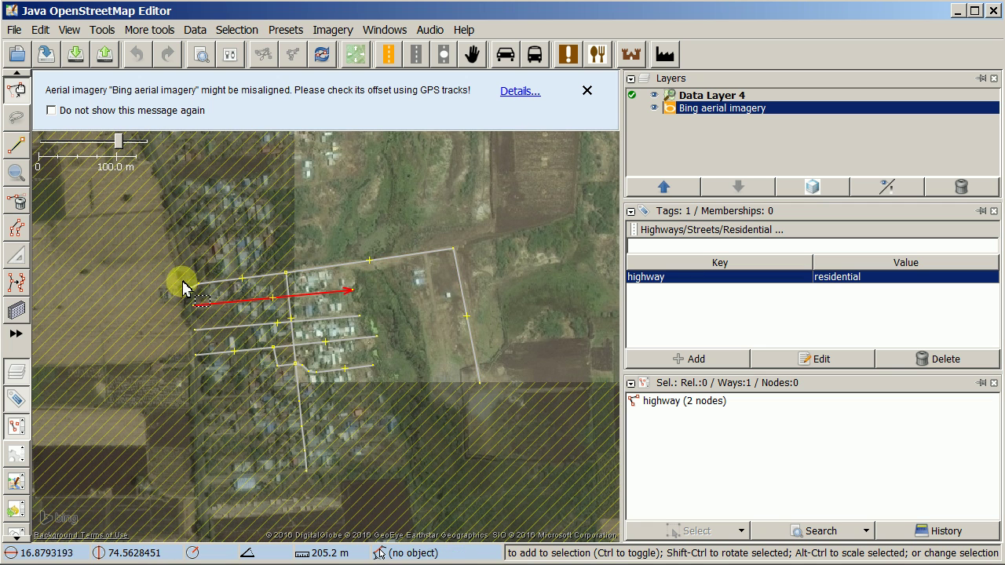
left_click(321, 268)
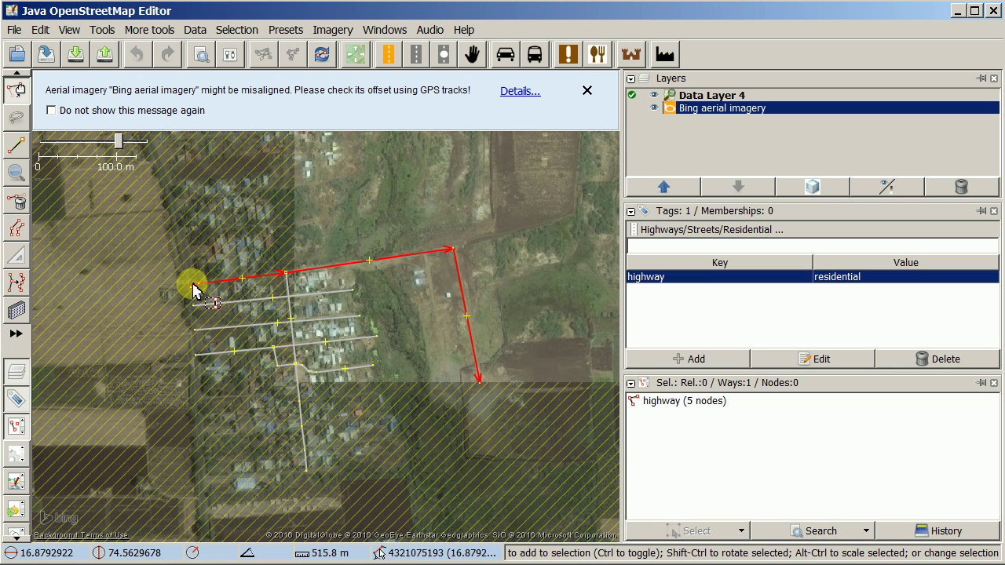
left_click(210, 309)
left_click_drag(210, 308, 213, 332)
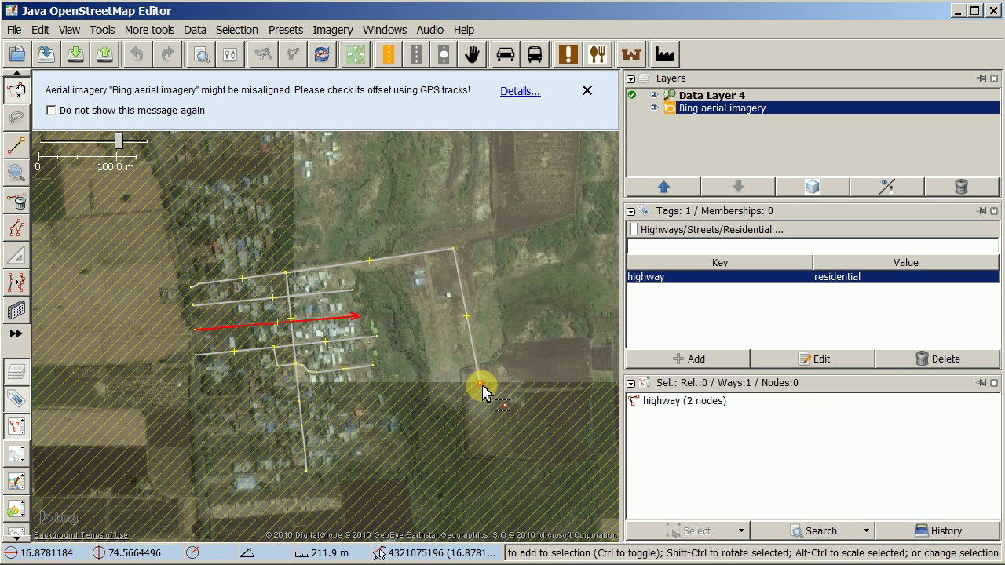
Step: Examine the fields and the southeast settlement across the rest of the task square, and dismiss the imagery misalignment notice
left_click_drag(475, 204, 406, 291)
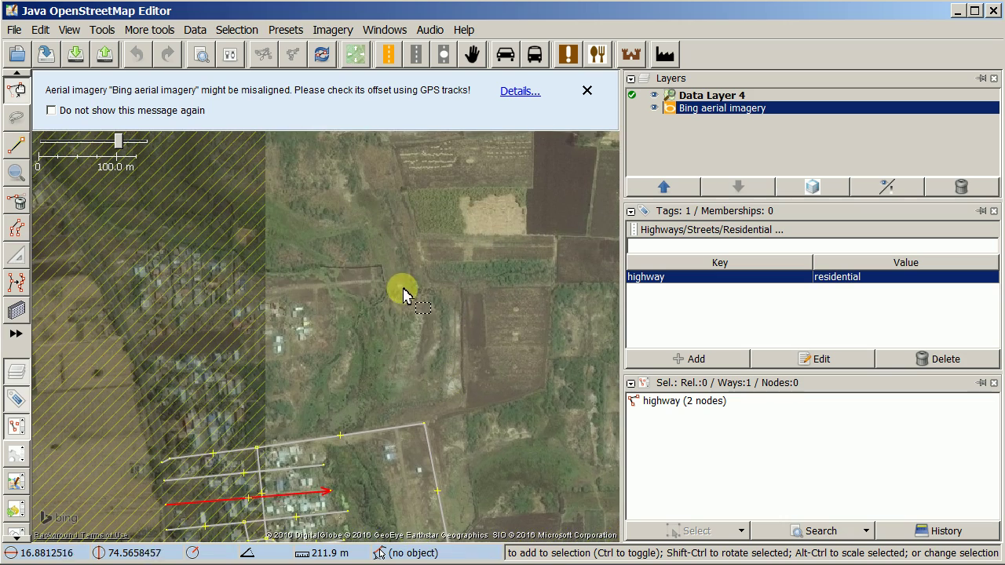
scroll(181, 238, "down", 2)
left_click_drag(395, 360, 303, 319)
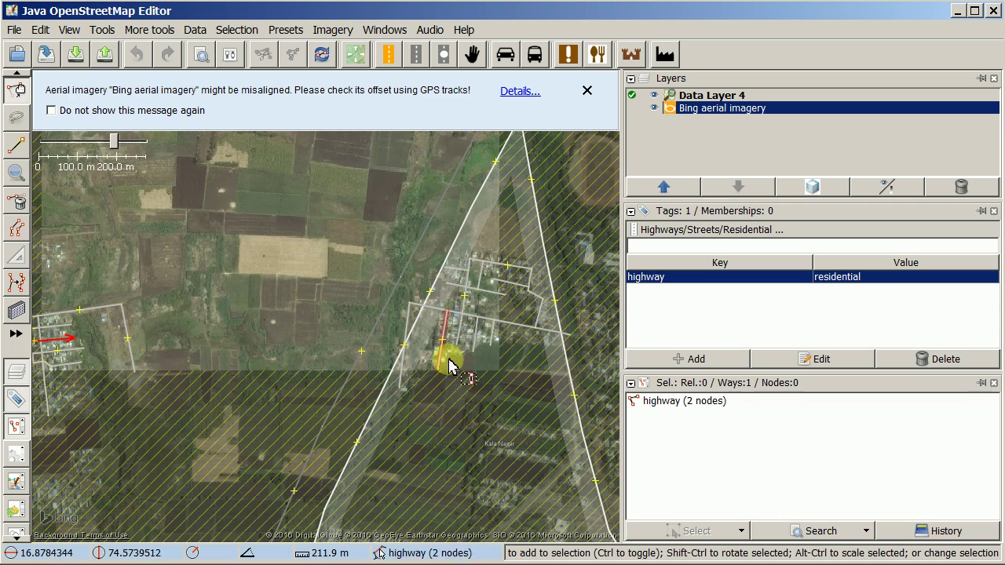
left_click_drag(445, 358, 476, 359)
left_click_drag(305, 241, 423, 311)
left_click_drag(411, 249, 357, 309)
left_click(587, 91)
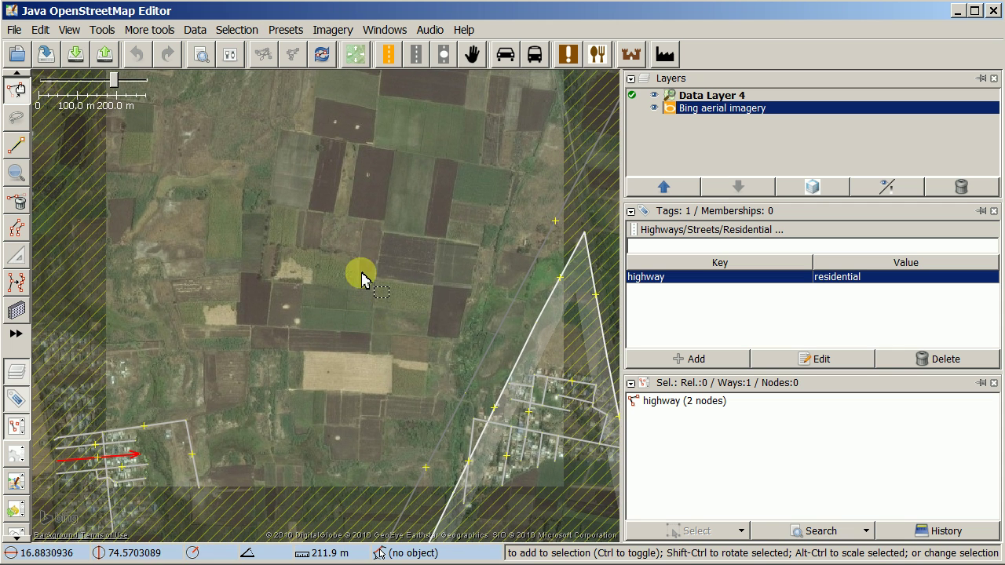
left_click_drag(403, 206, 415, 231)
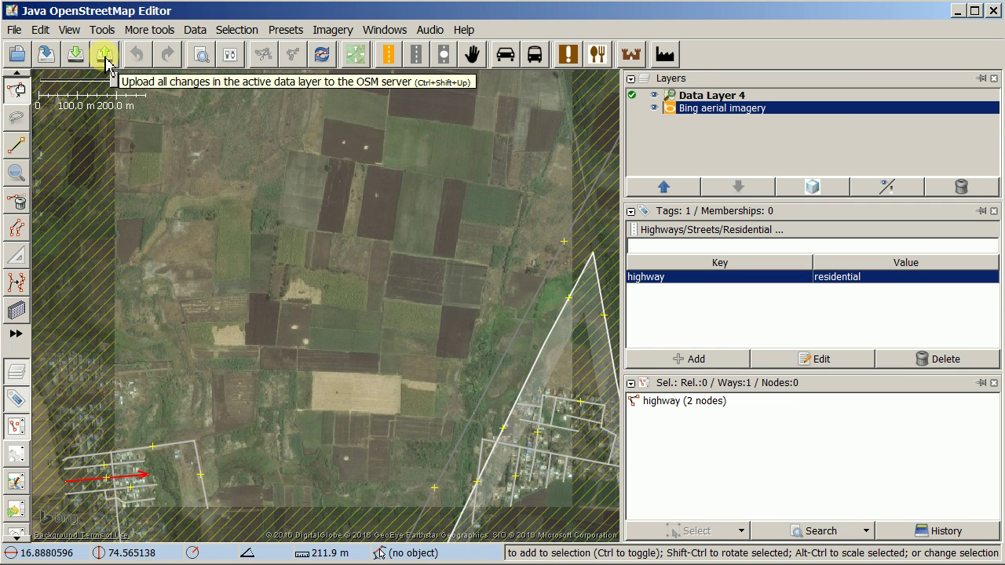
Step: Trace the southern of the two neighbouring buildings east of the wooded strip with the building tool
left_click_drag(298, 385, 365, 244)
scroll(240, 327, "up", 5)
left_click_drag(229, 330, 370, 226)
left_click(416, 249)
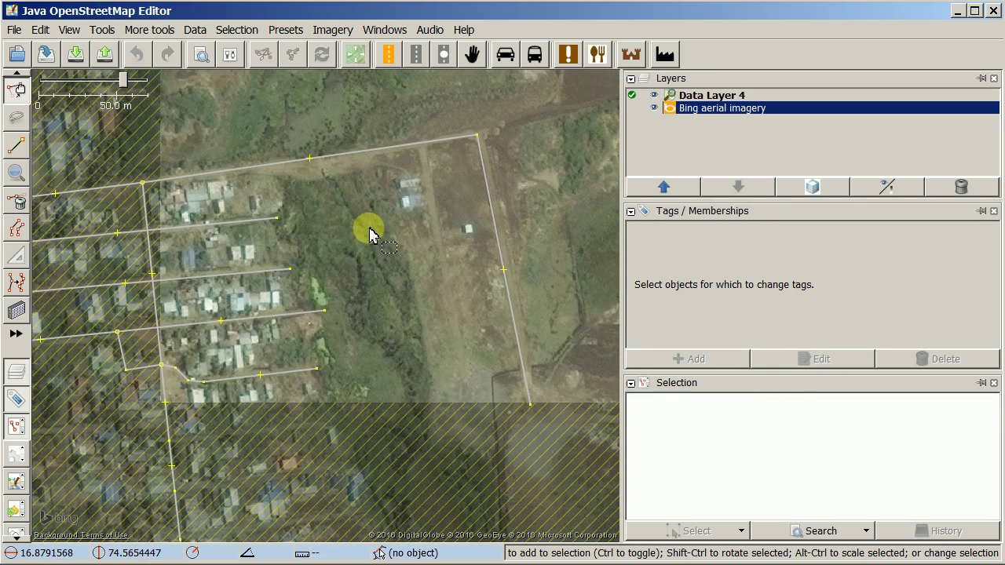
scroll(408, 224, "up", 3)
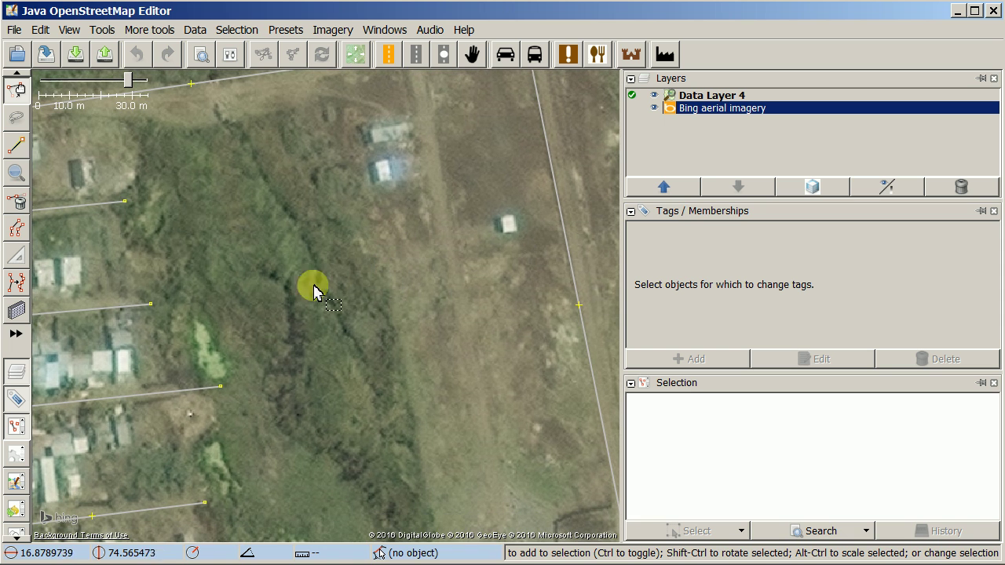
left_click(16, 311)
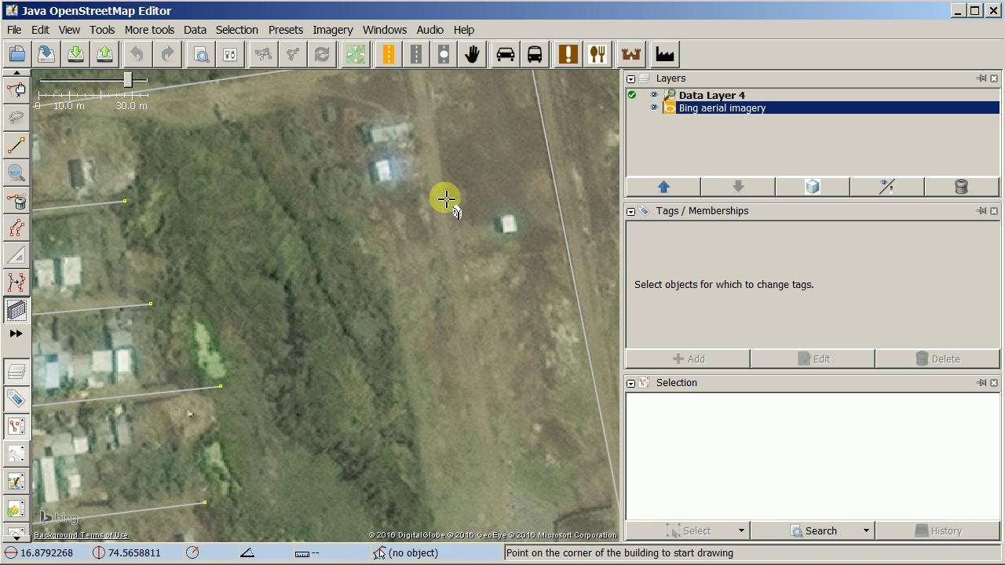
left_click(369, 166)
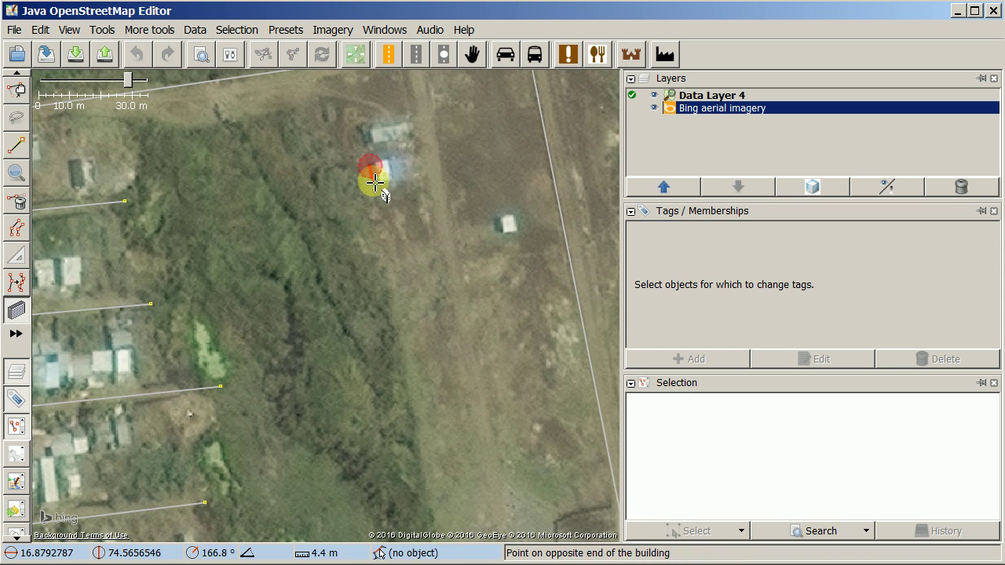
left_click(375, 184)
left_click(390, 179)
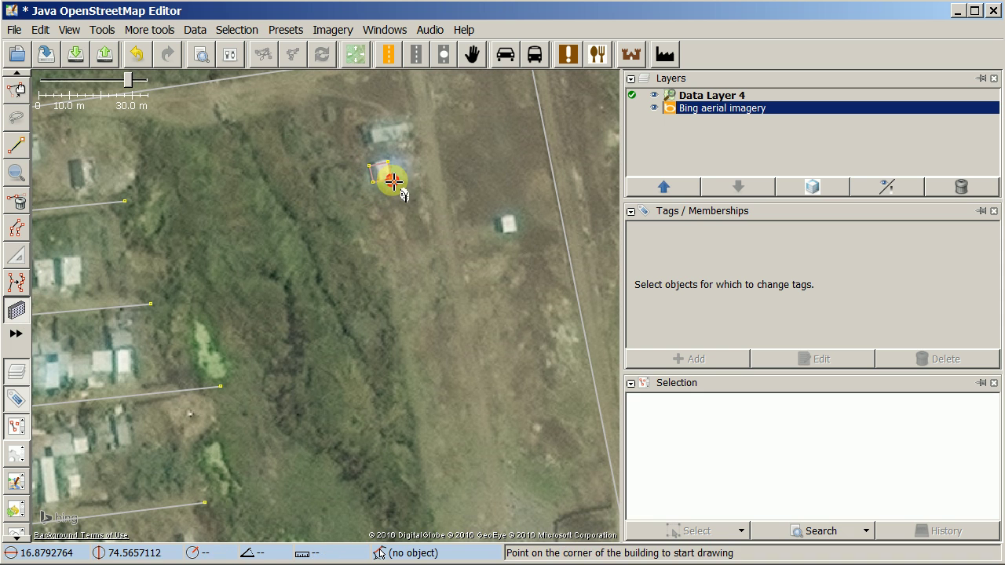
Step: Trace the small isolated white building southeast of the last one, just west of the long road
left_click(510, 219)
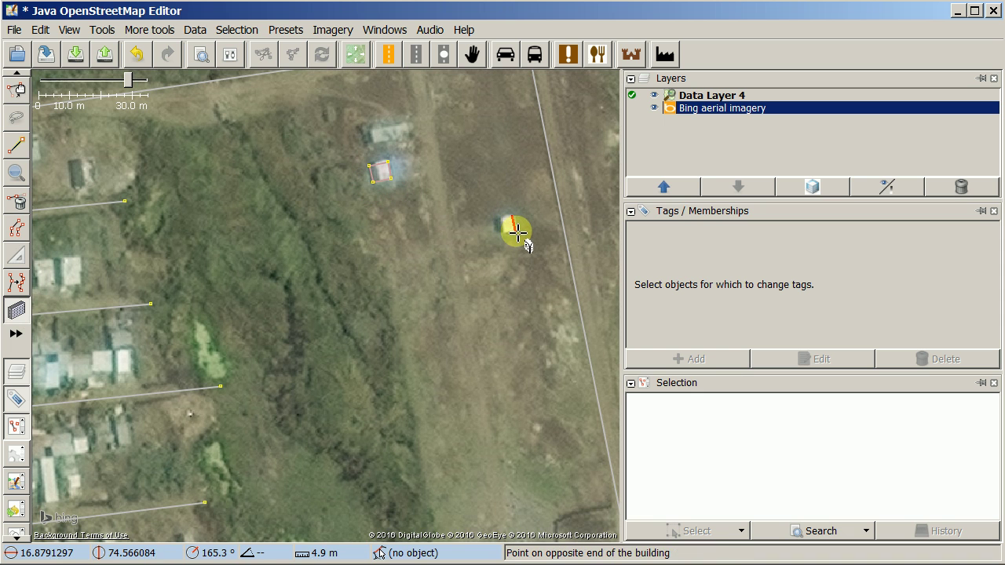
left_click(509, 233)
left_click(511, 234)
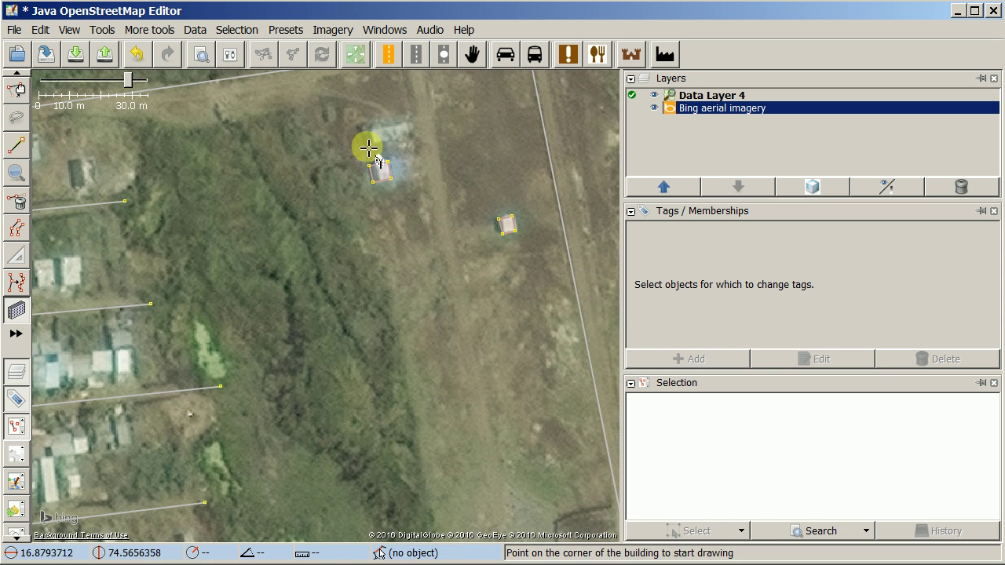
Step: Trace the easternmost white building of the pair north of the second short street in the southwest settlement
left_click_drag(233, 264, 518, 218)
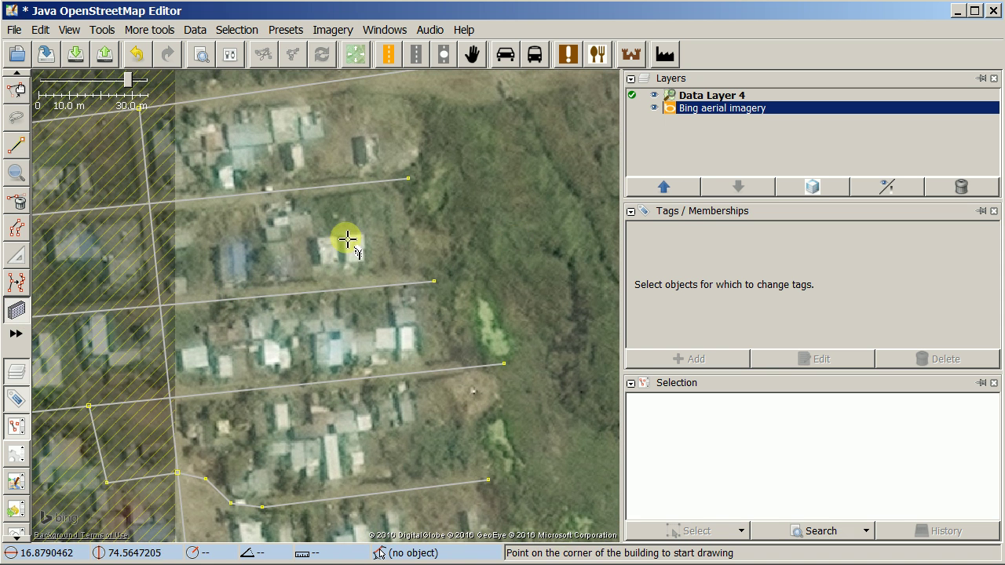
left_click(343, 248)
left_click(344, 264)
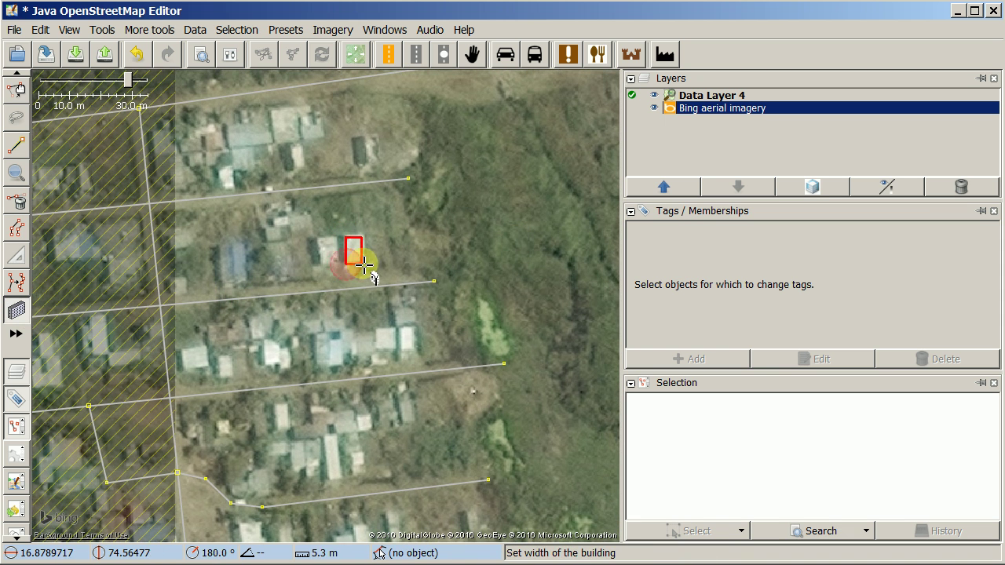
left_click(366, 265)
Step: Try to trace the building immediately west of the last one, and undo that outline
left_click(317, 237)
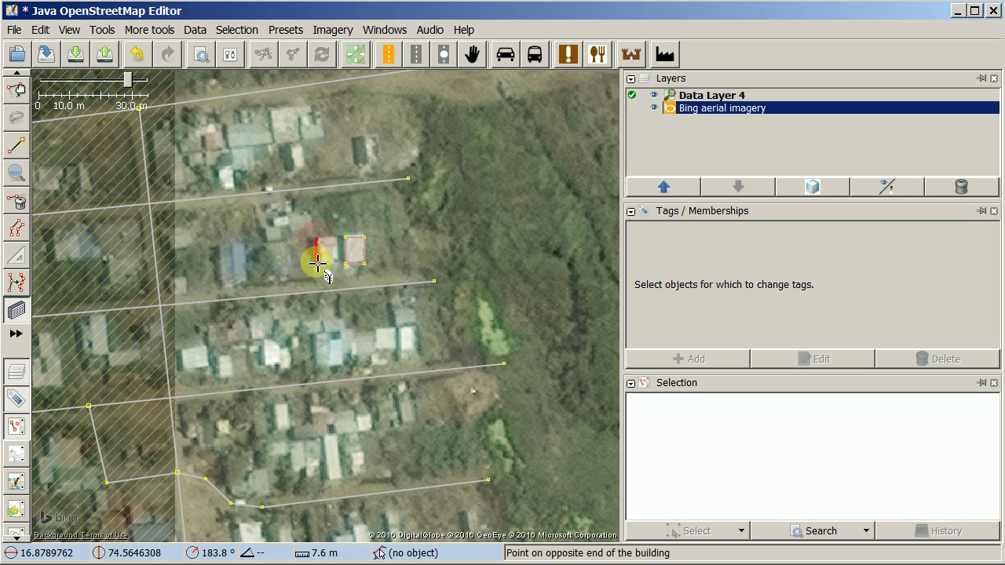
left_click(321, 269)
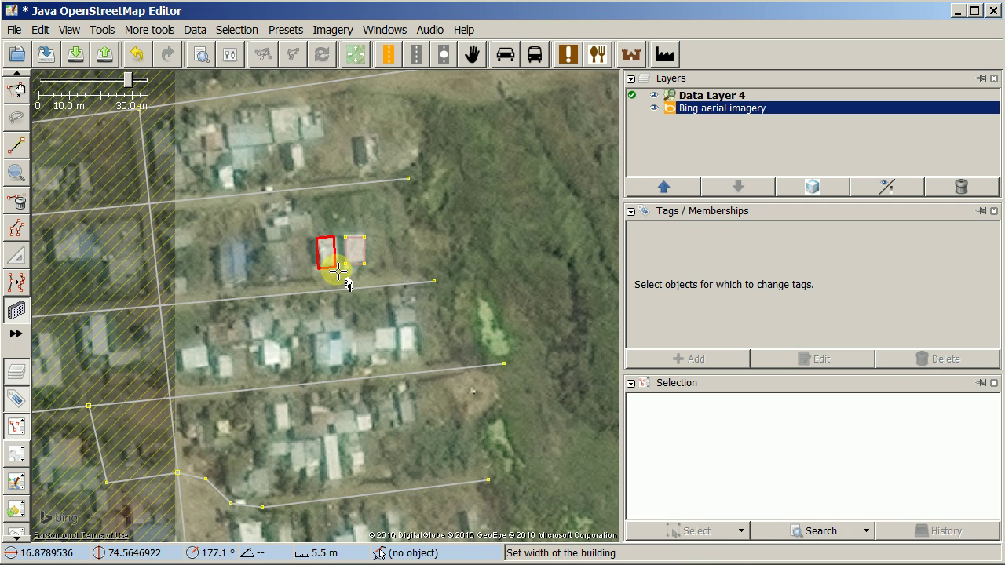
left_click(340, 269)
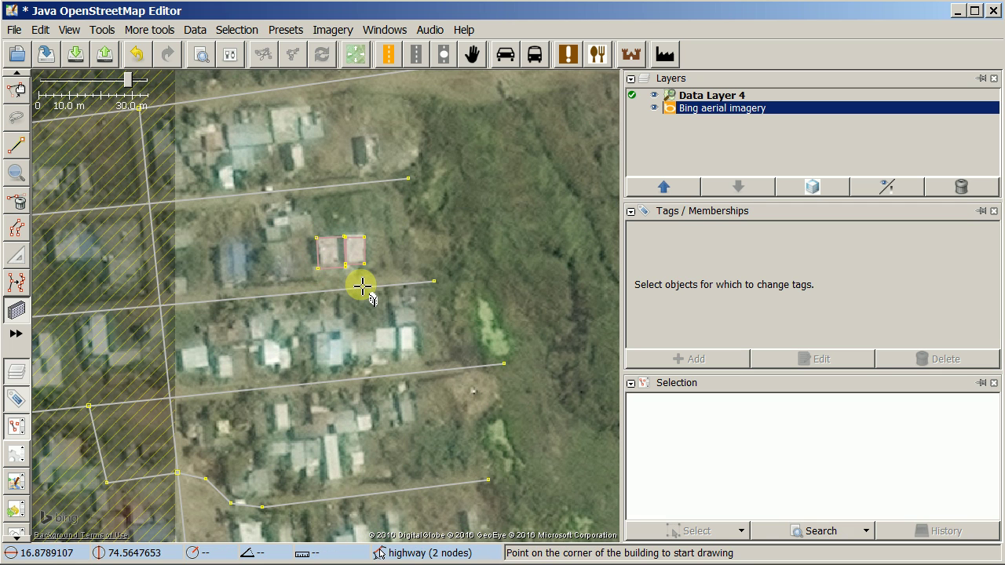
key("ctrl+z")
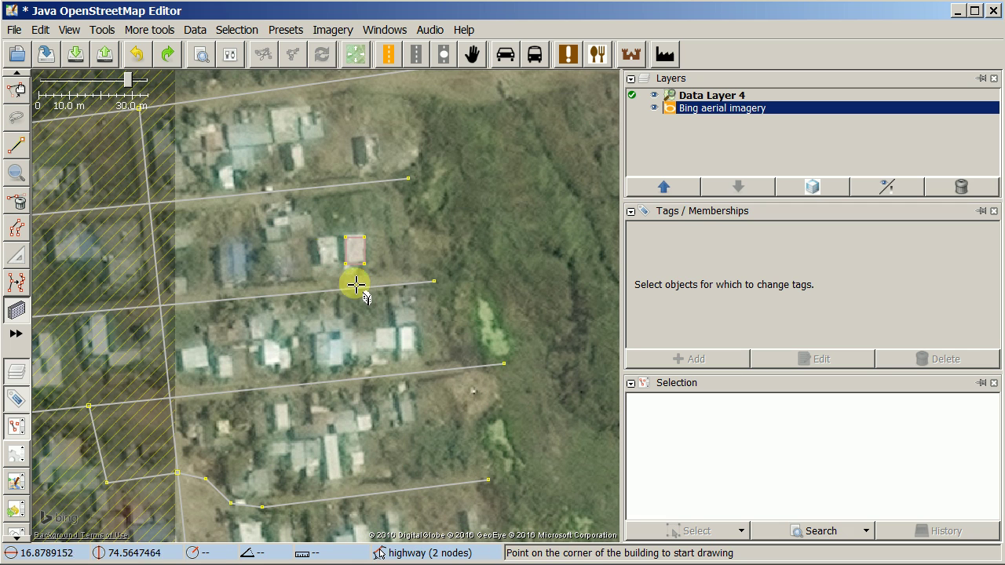
Step: Trace the western building of the pair as a separate outline about 8.6 m long, without touching its eastern neighbour
left_click(317, 241)
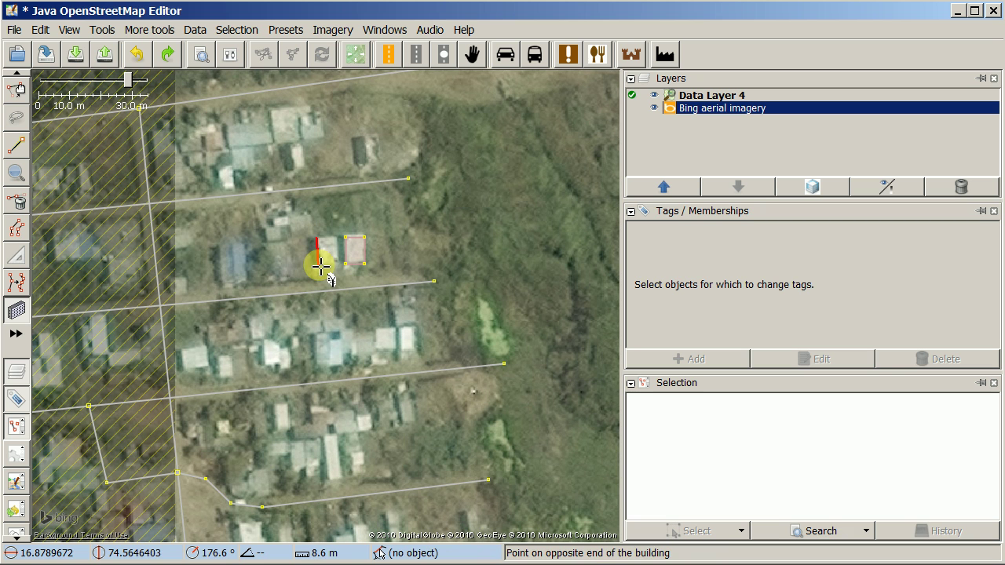
left_click(321, 266)
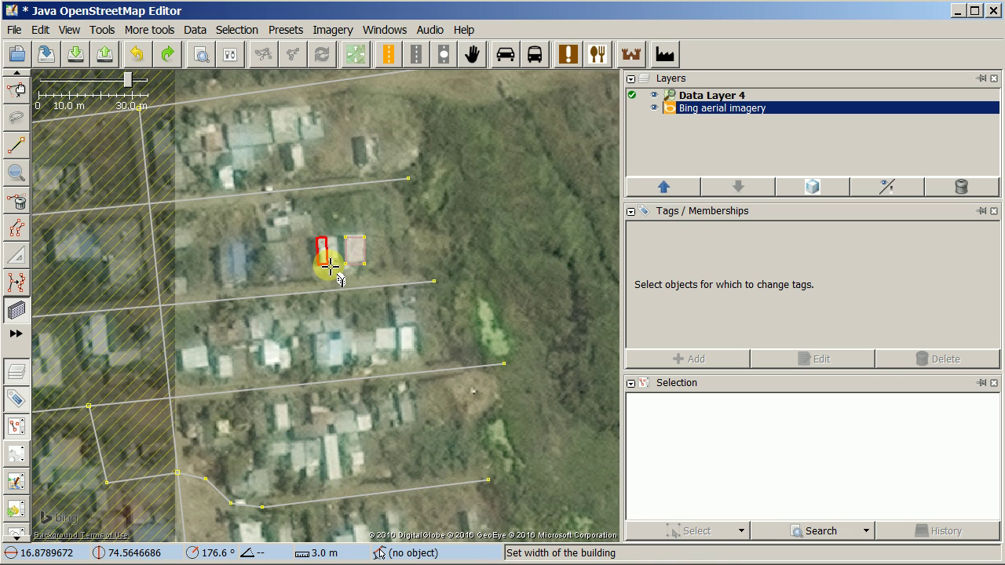
left_click(337, 264)
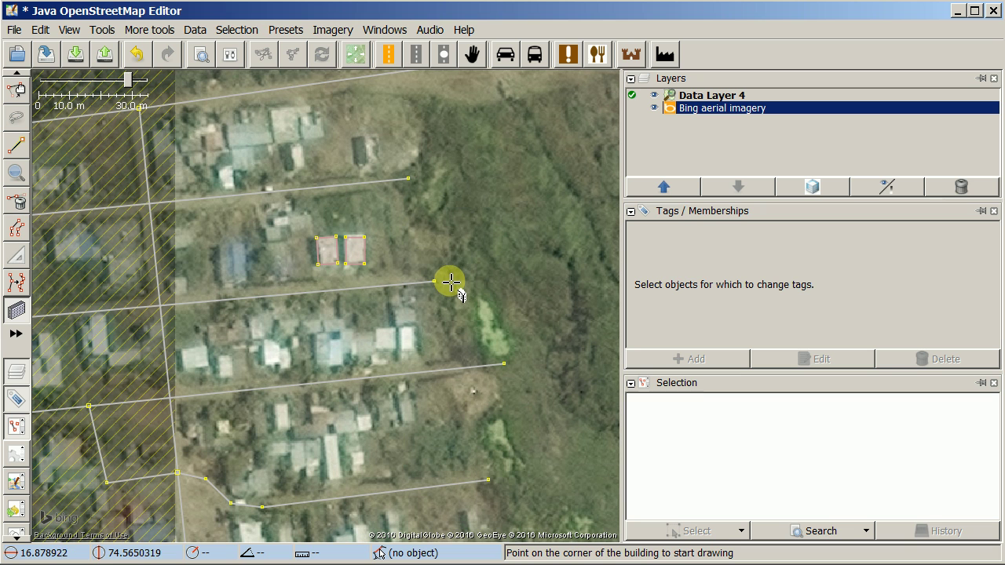
Step: Examine the imagery and existing roads in the task area north and east of the southwest settlement
key("s")
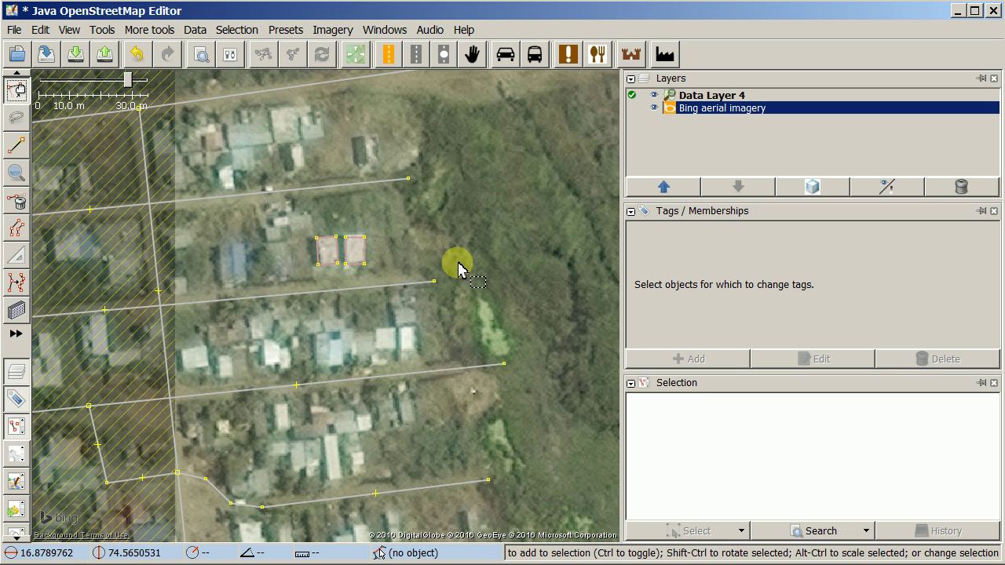
scroll(489, 275, "down", 4)
scroll(424, 285, "down", 4)
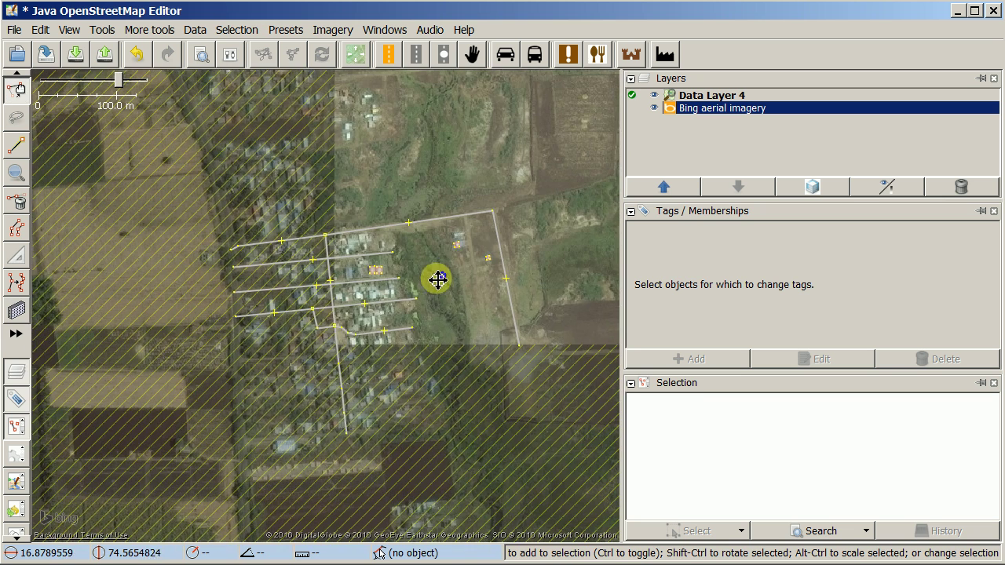
left_click_drag(433, 278, 381, 348)
left_click_drag(500, 217, 412, 287)
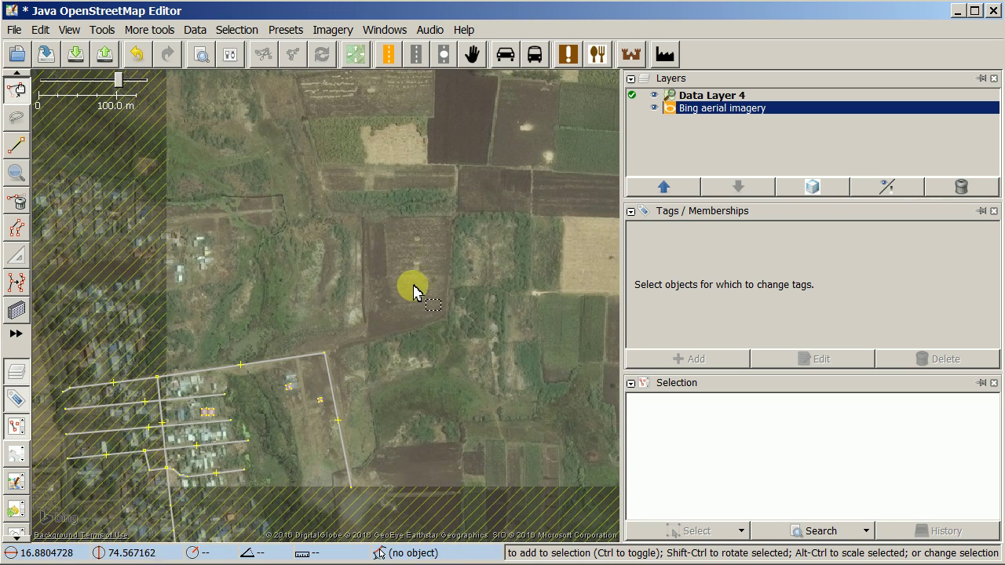
left_click_drag(453, 256, 403, 291)
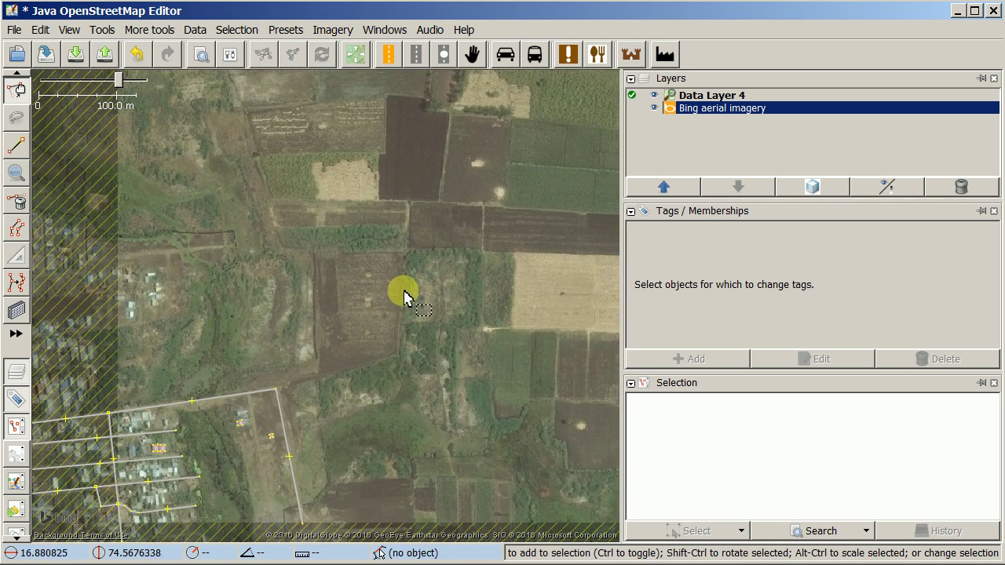
left_click_drag(329, 339, 324, 255)
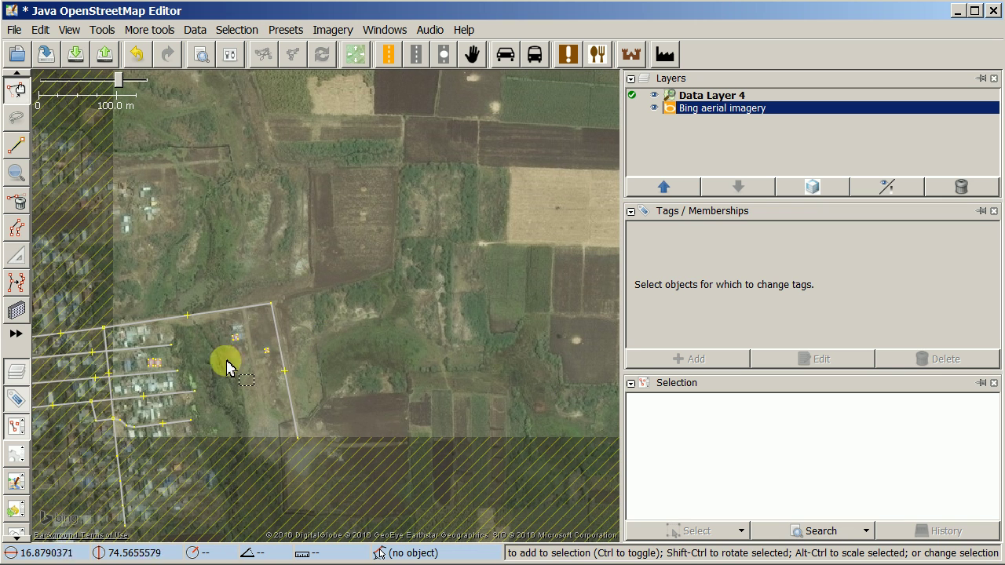
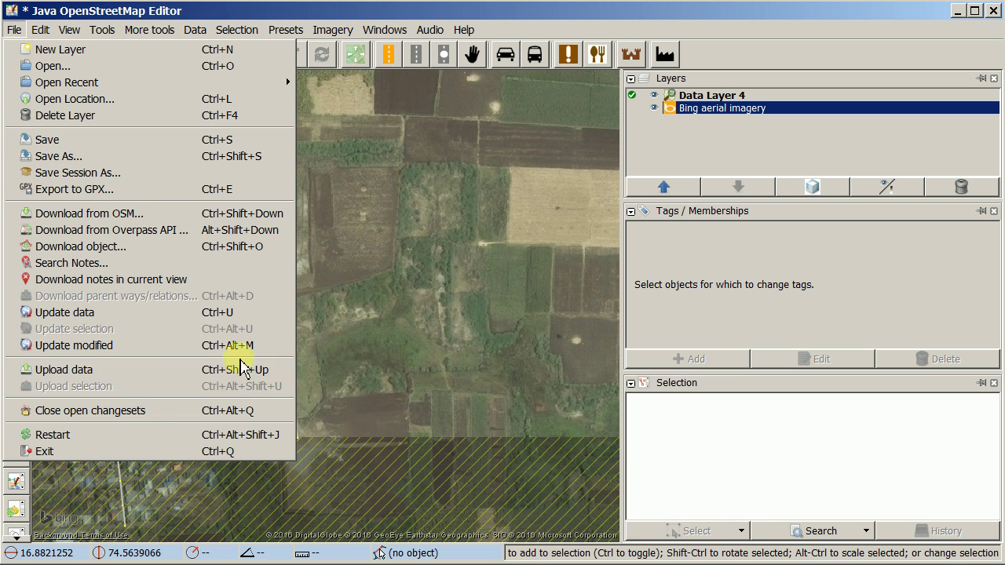
left_click(355, 267)
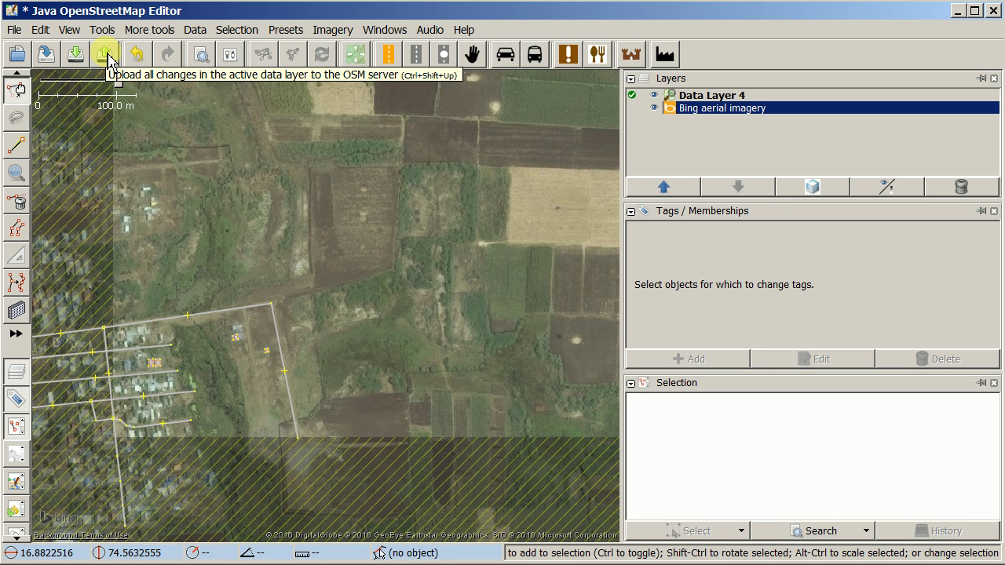
Step: Start uploading the changes in Data Layer 4, enlarge the upload dialog, and review the list of objects to add
left_click(697, 96)
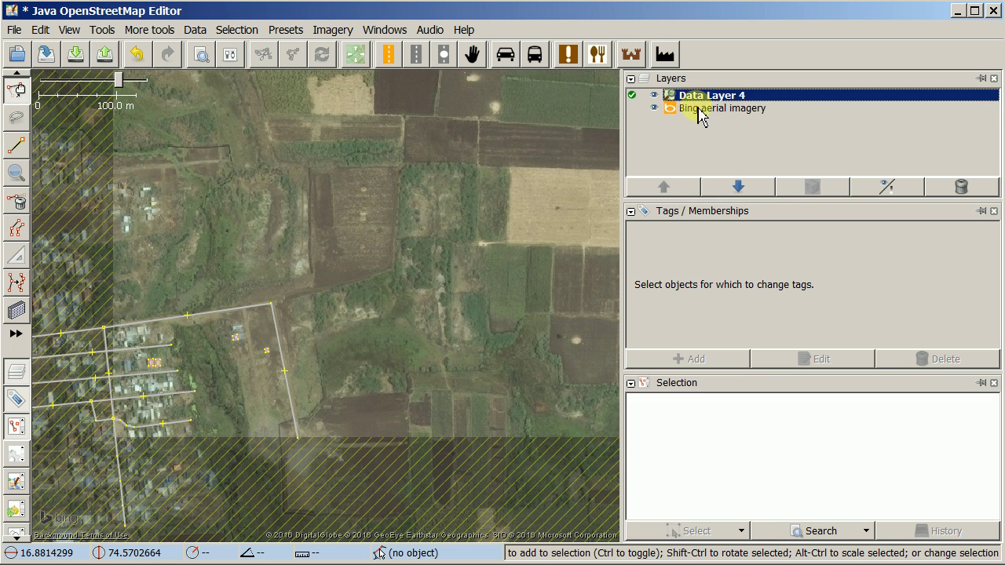
left_click(701, 110)
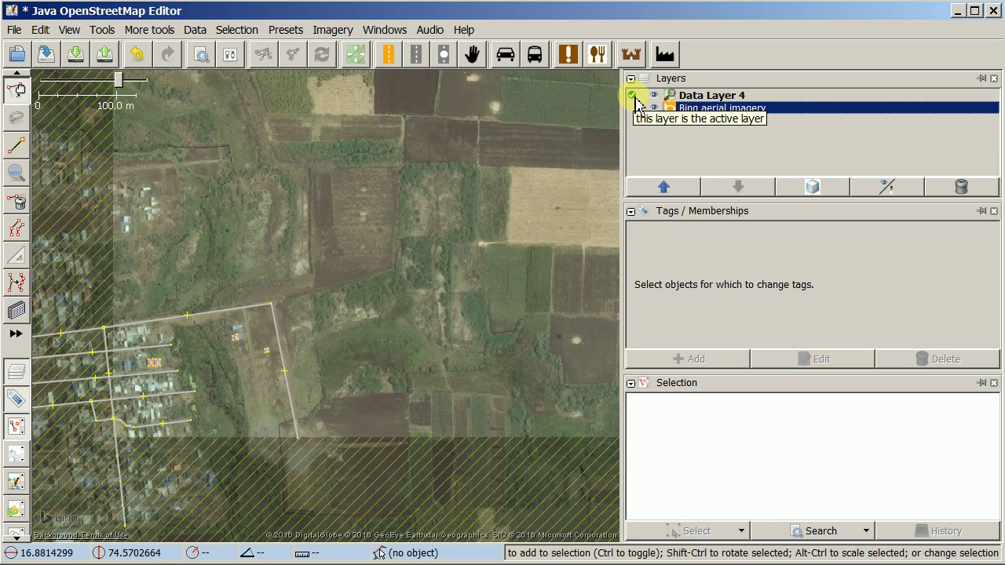
left_click(108, 60)
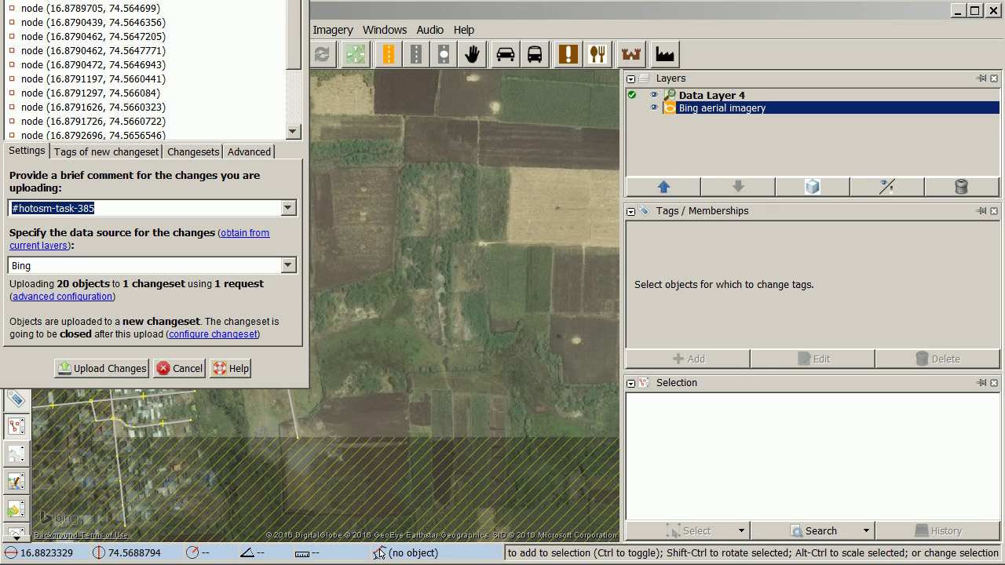
left_click_drag(244, 0, 303, 27)
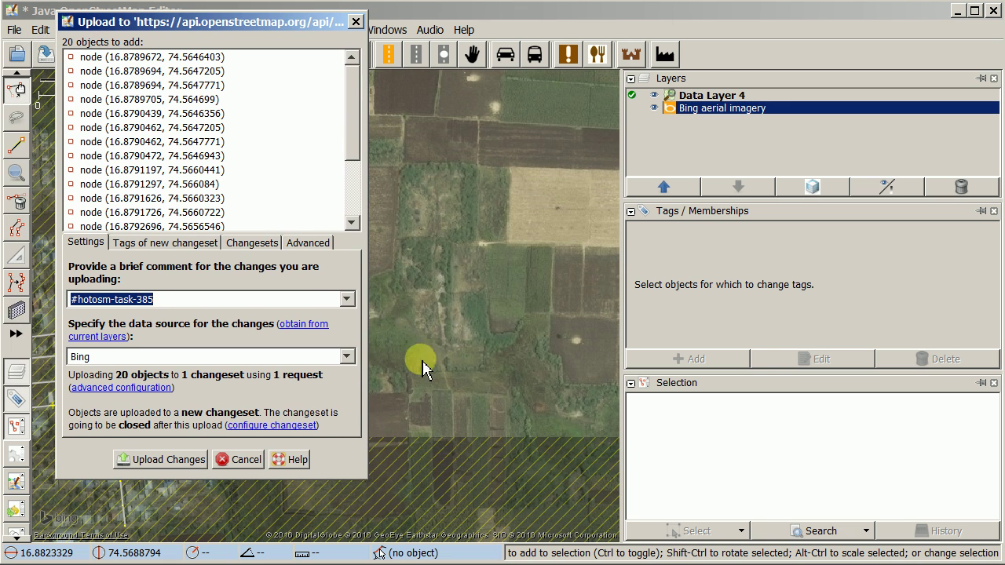
left_click_drag(361, 480, 518, 516)
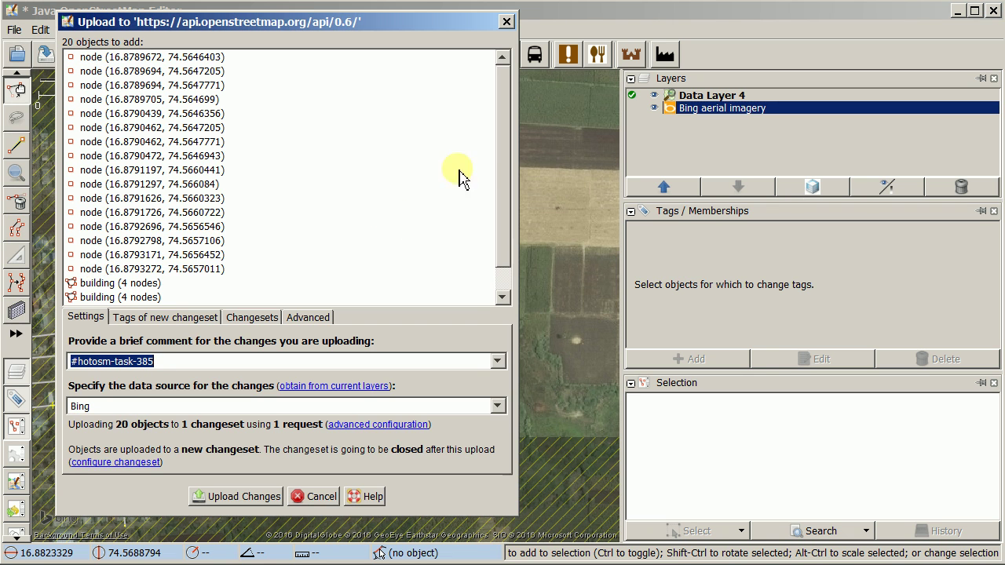
left_click_drag(507, 146, 507, 206)
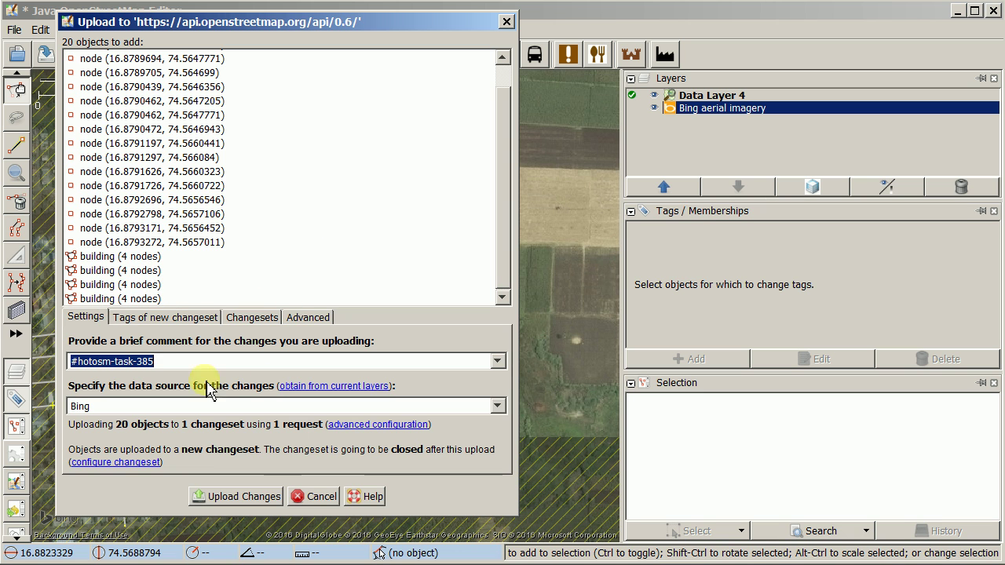
Step: Extend the changeset comment to "#hotosm-task-385 Added buildings."
left_click(178, 363)
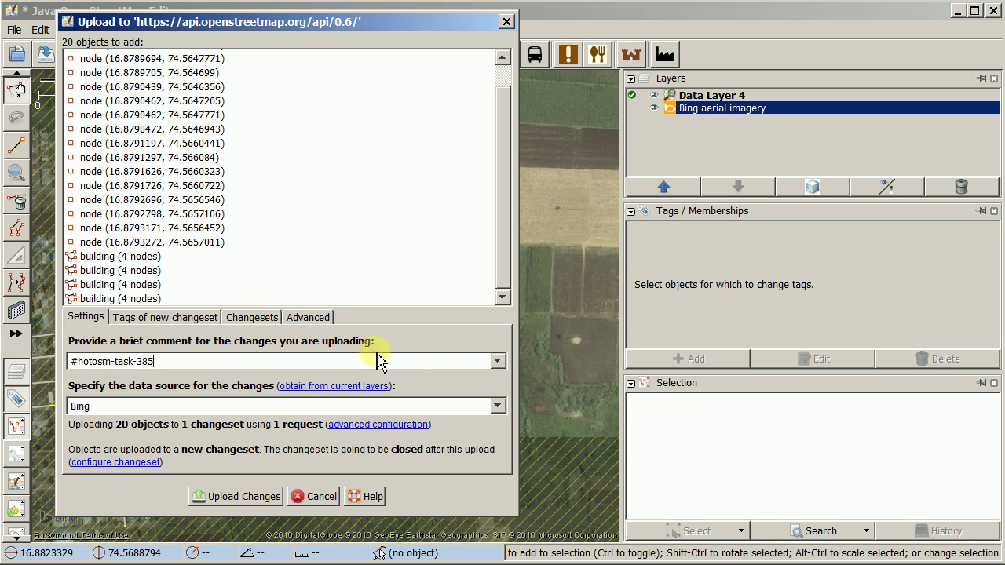
left_click(498, 364)
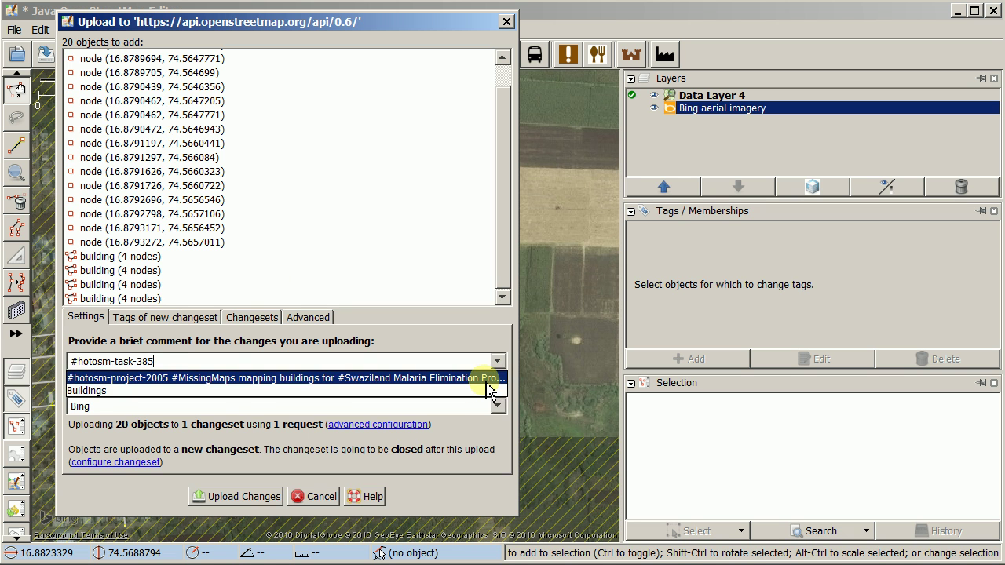
left_click(453, 345)
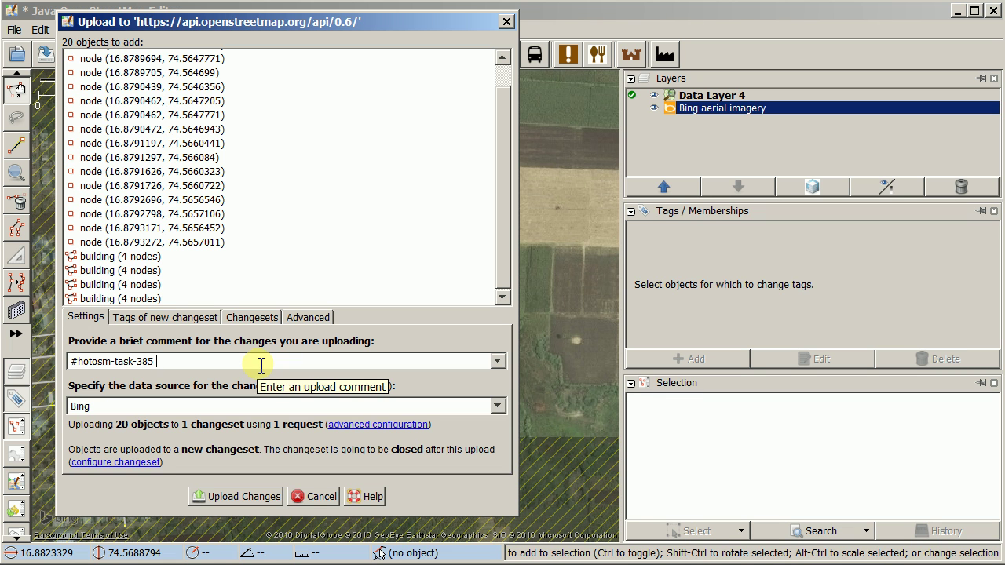
type("Added buildings.")
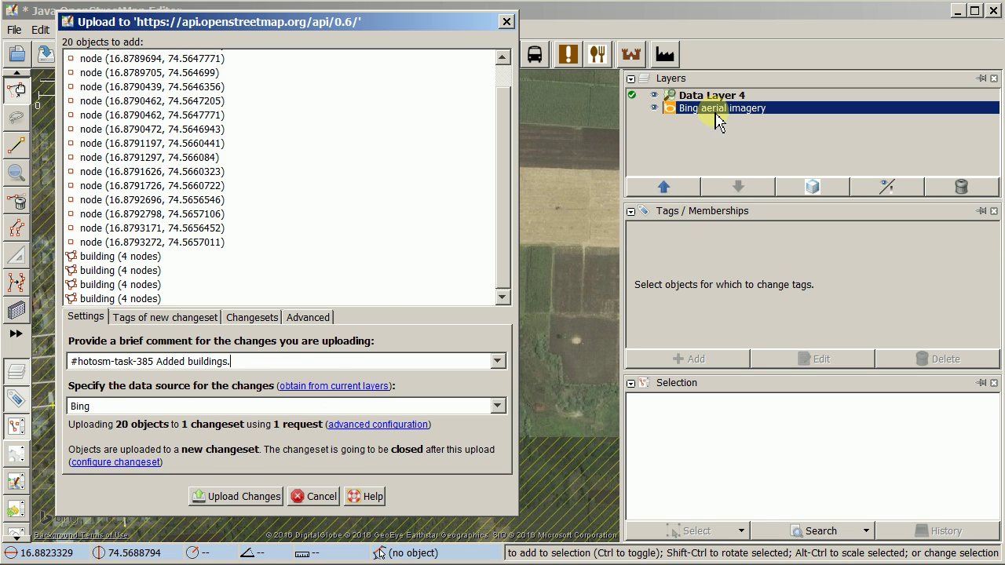
Step: Try "Bing; Mapbox" as the data source and look through the predefined sources
left_click(498, 407)
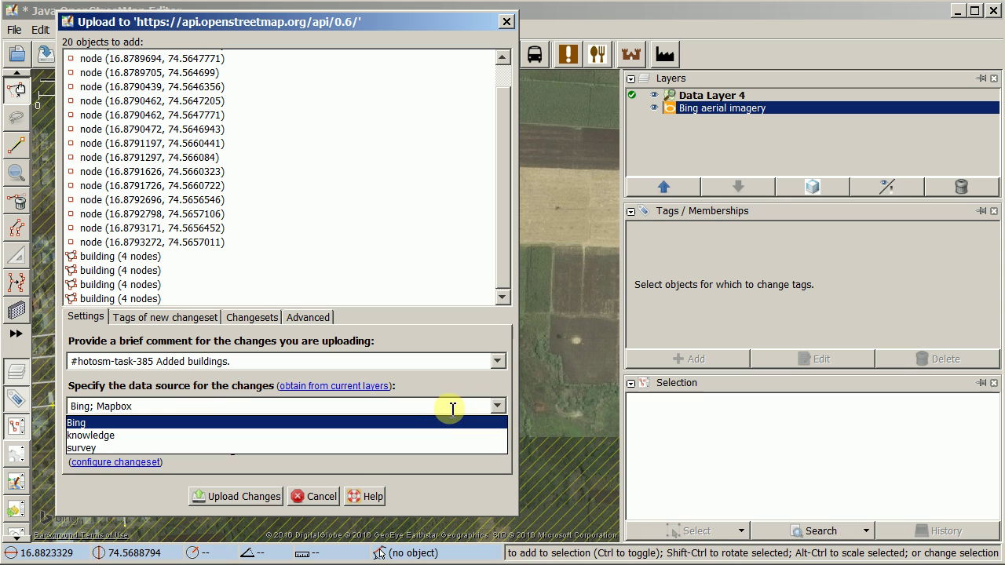
left_click(461, 503)
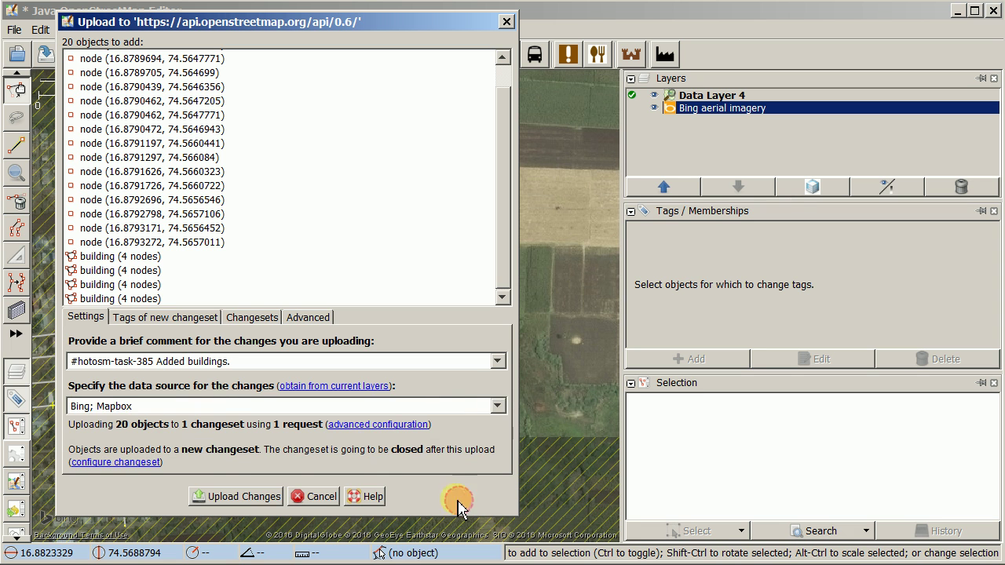
left_click(500, 409)
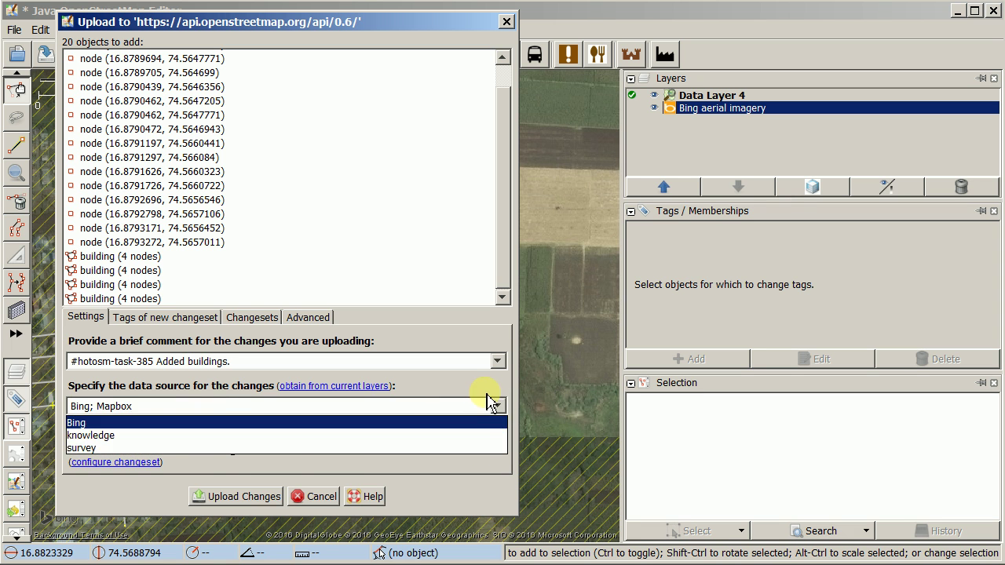
left_click(483, 387)
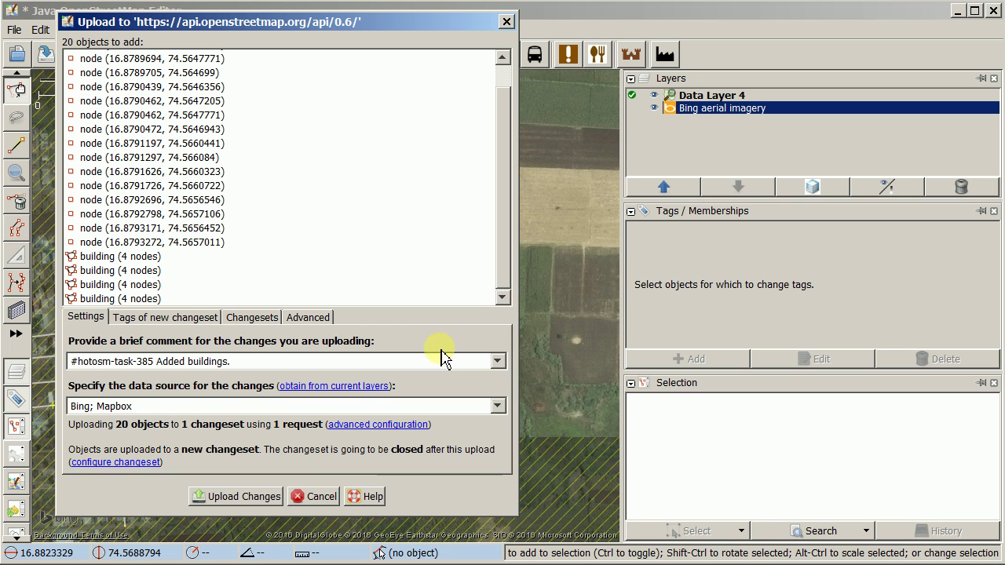
Step: Set the changeset's data source to Bing and upload the changes to the OSM server
left_click(497, 406)
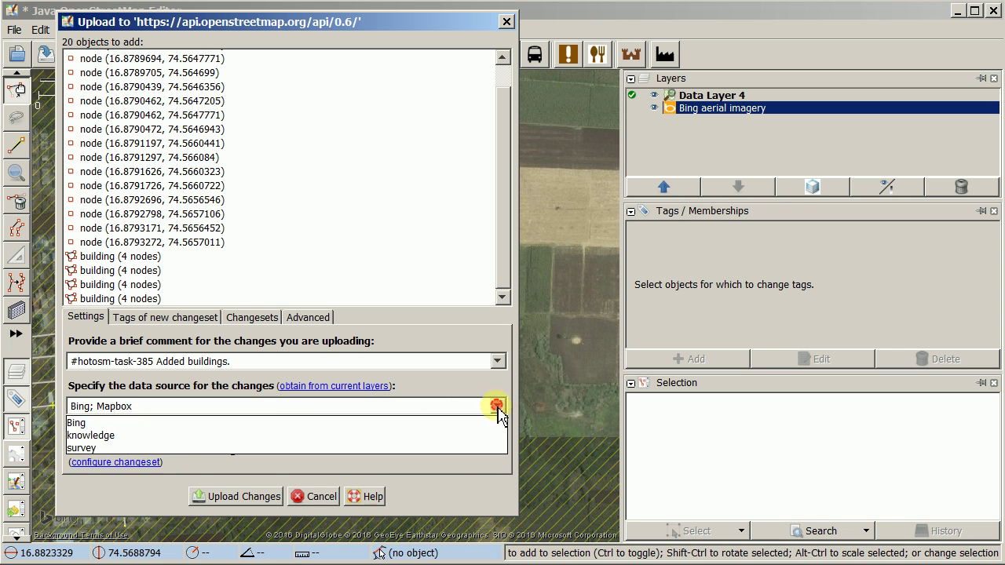
left_click(495, 418)
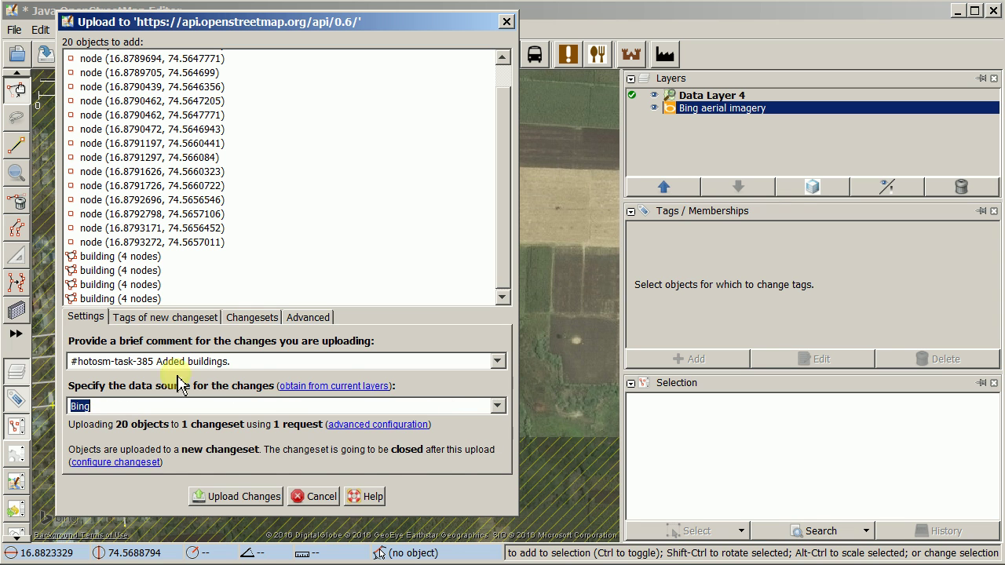
left_click(243, 497)
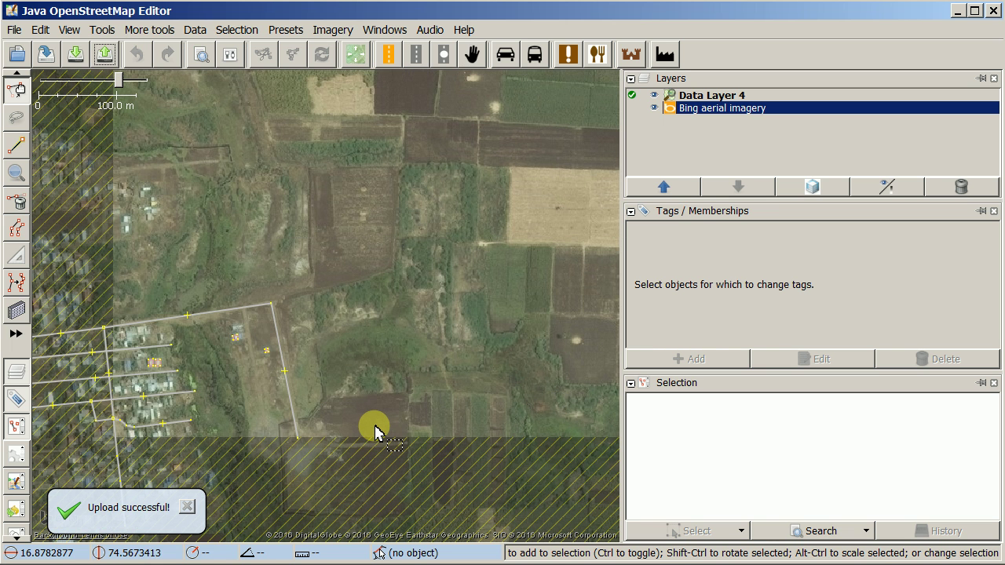
Step: Trace the upper of the two stacked white buildings near the downloaded area's western edge, north of the mapped settlement streets
left_click_drag(321, 332, 435, 240)
scroll(379, 150, "down", 3)
left_click_drag(380, 150, 322, 334)
left_click_drag(396, 324, 329, 405)
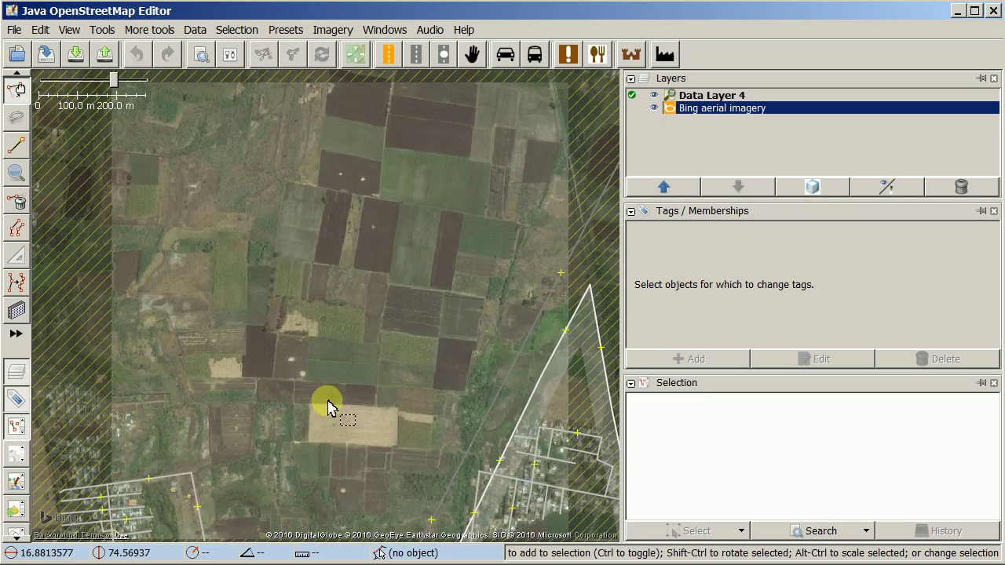
left_click_drag(258, 296, 410, 206)
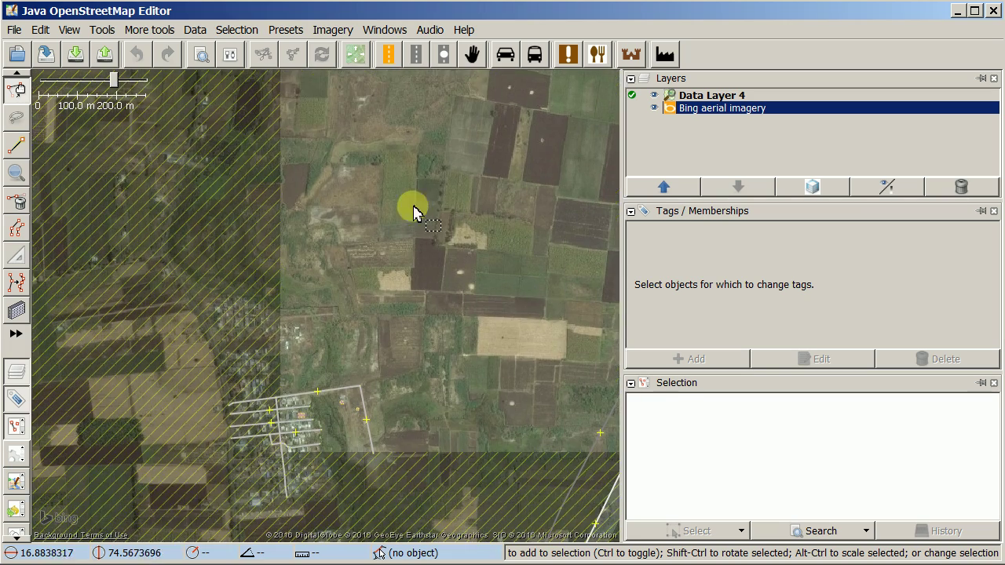
scroll(311, 349, "up", 5)
left_click_drag(206, 358, 478, 314)
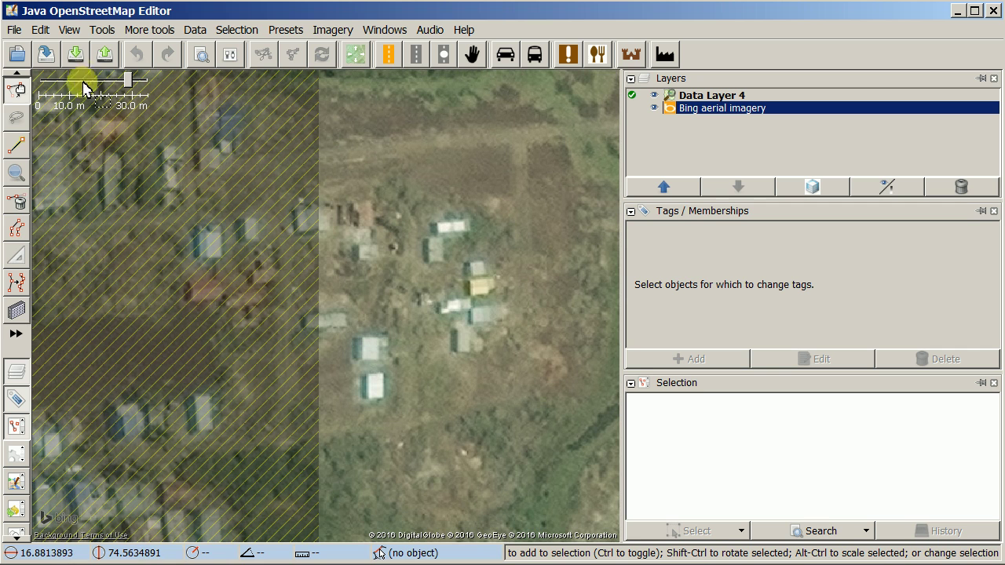
left_click(23, 312)
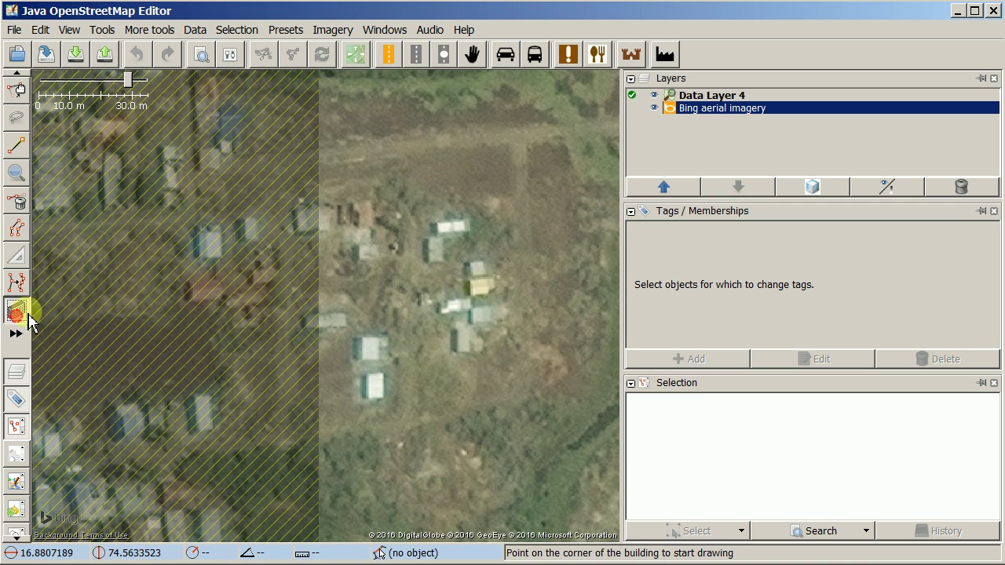
left_click(358, 341)
left_click(359, 361)
left_click(380, 362)
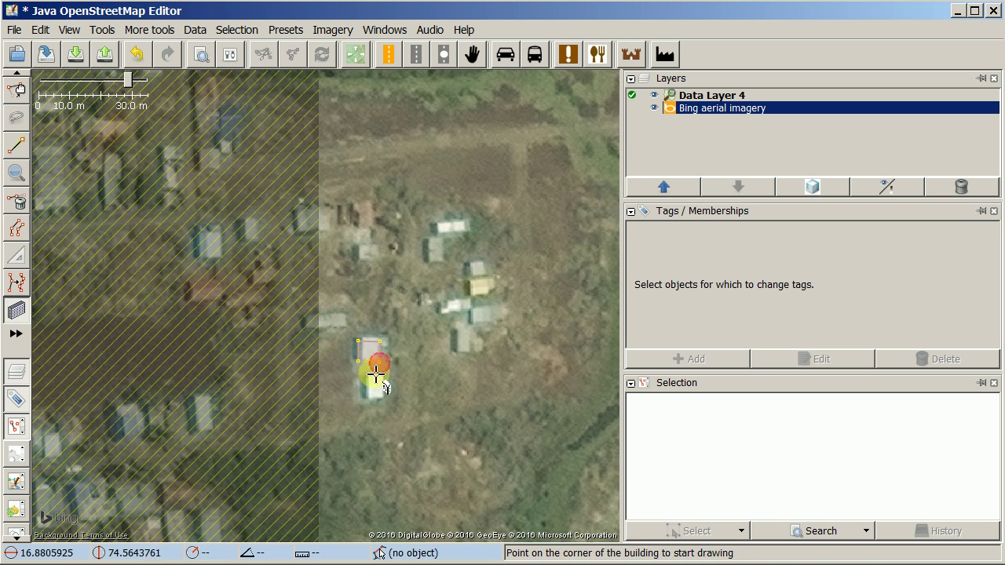
Step: Trace the white building directly south of the last one as a separate outline about 7 m wide
left_click(361, 372)
left_click(362, 401)
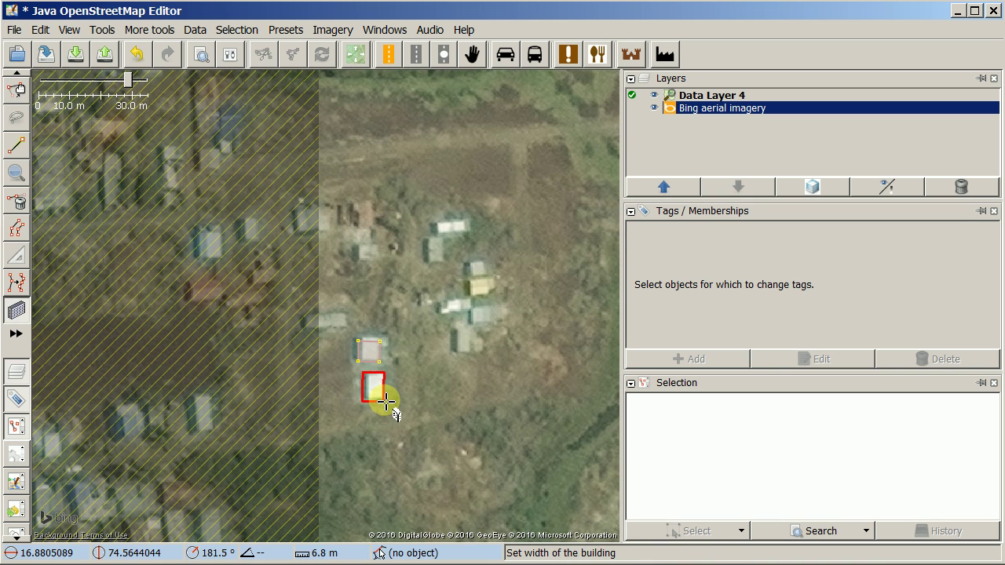
left_click(383, 399)
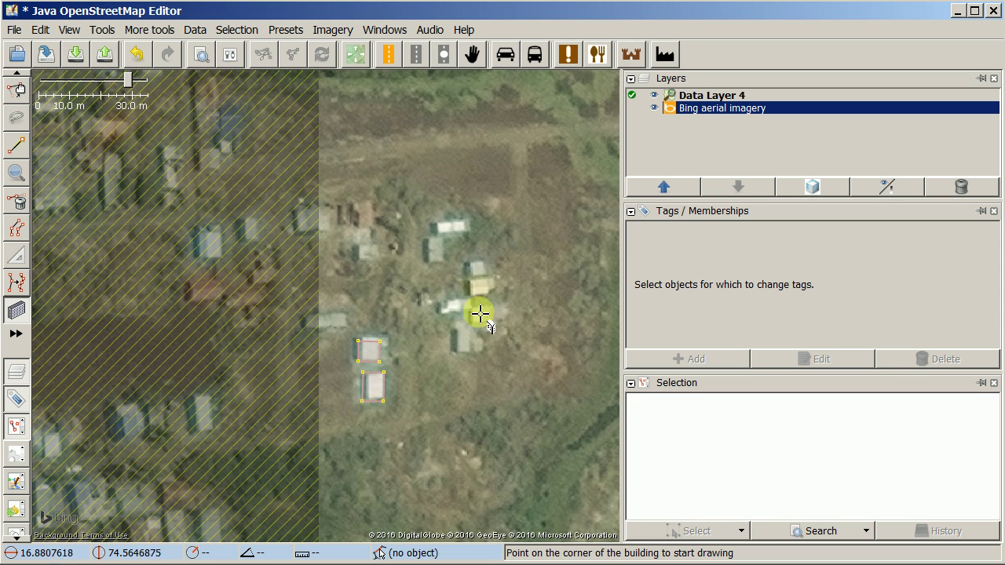
Step: Download OpenStreetMap data for the viewed area around the two stacked buildings into the active data layer, keeping the new-layer option off
left_click(78, 55)
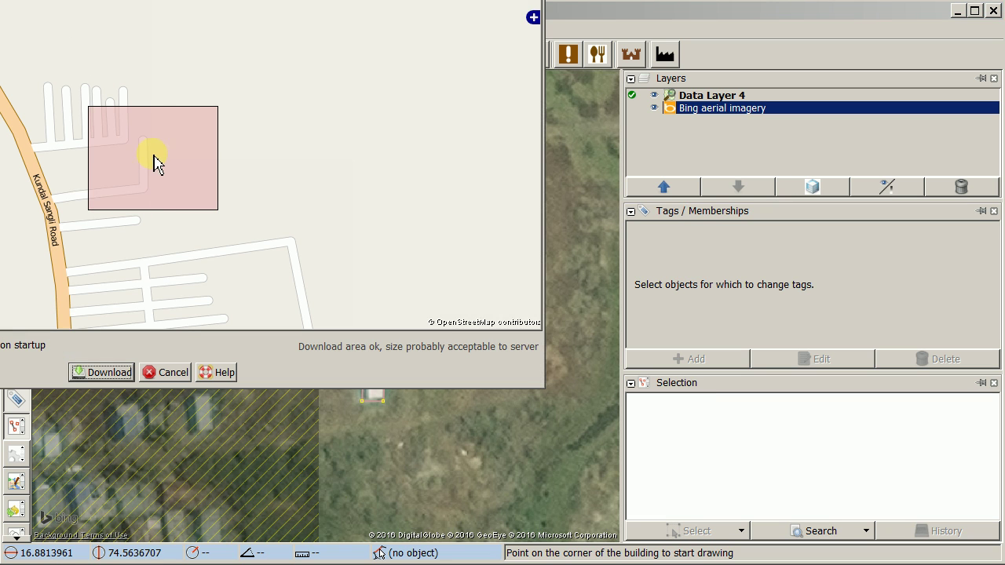
left_click_drag(163, 0, 413, 33)
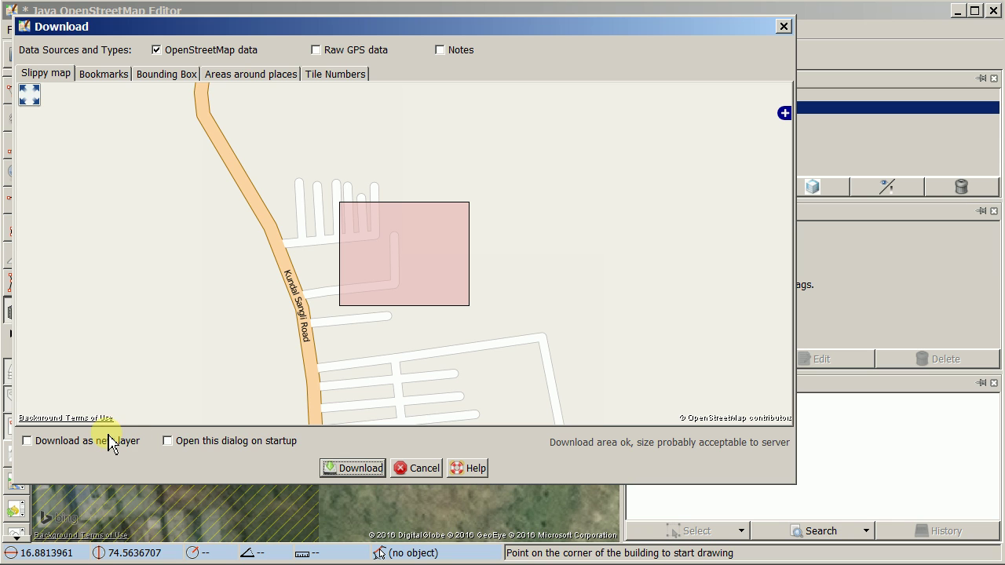
left_click(63, 444)
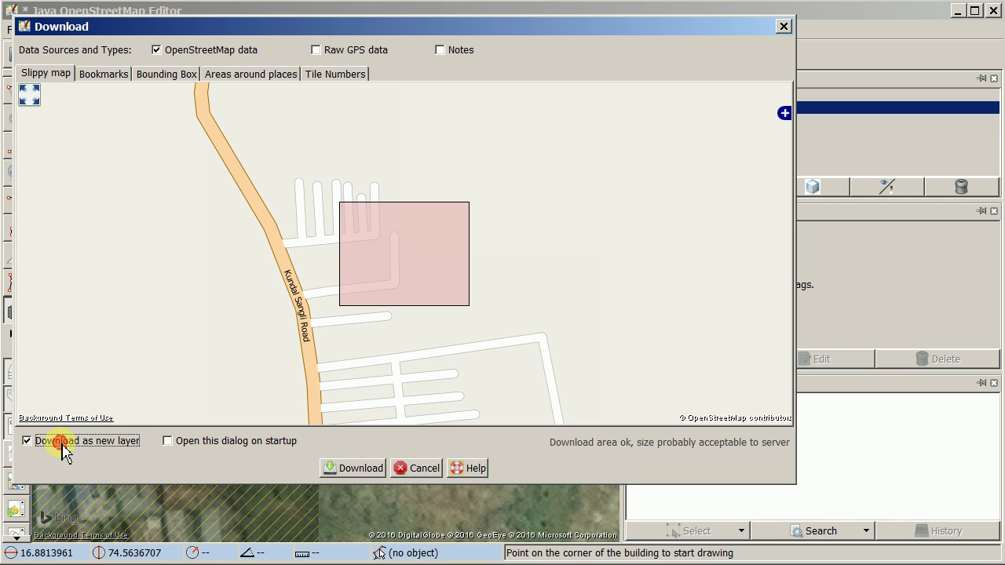
left_click(62, 446)
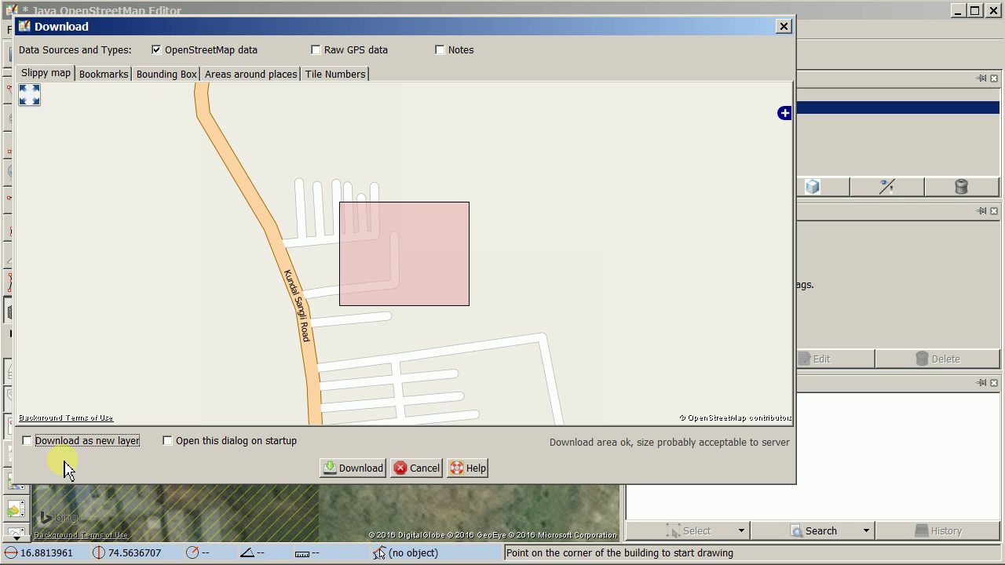
left_click_drag(684, 33, 709, 169)
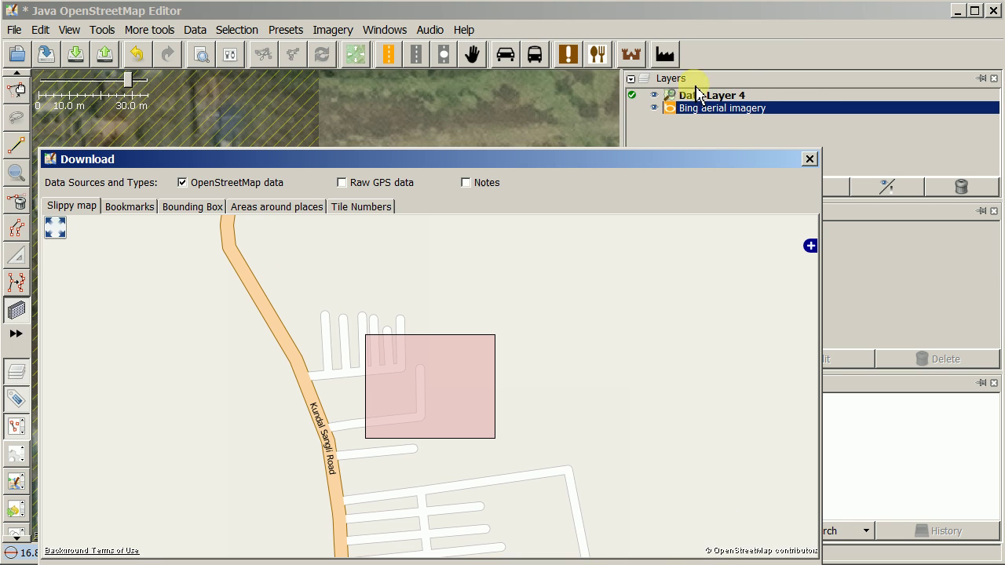
left_click_drag(668, 168, 717, 75)
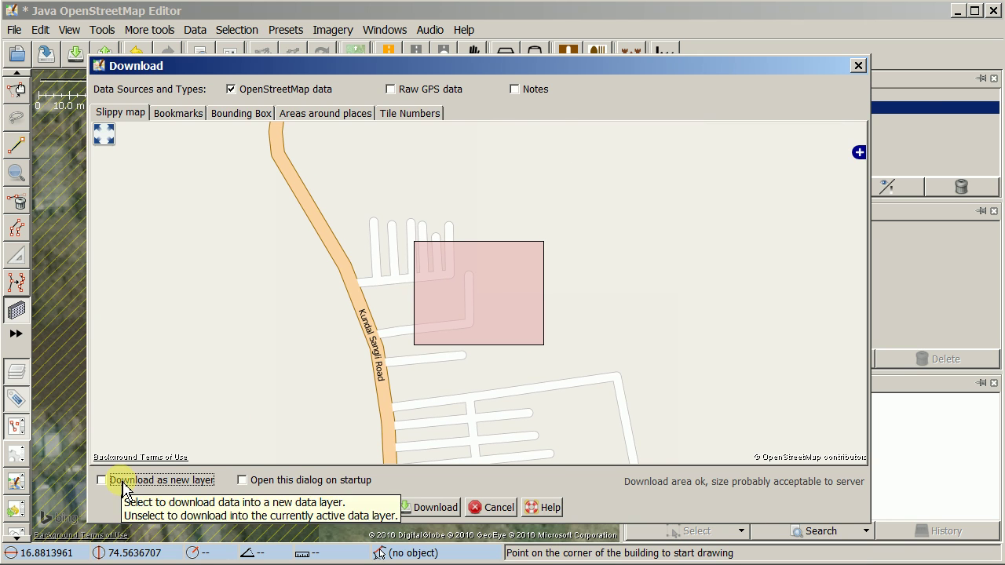
left_click_drag(255, 67, 549, 131)
left_click_drag(740, 120, 485, 16)
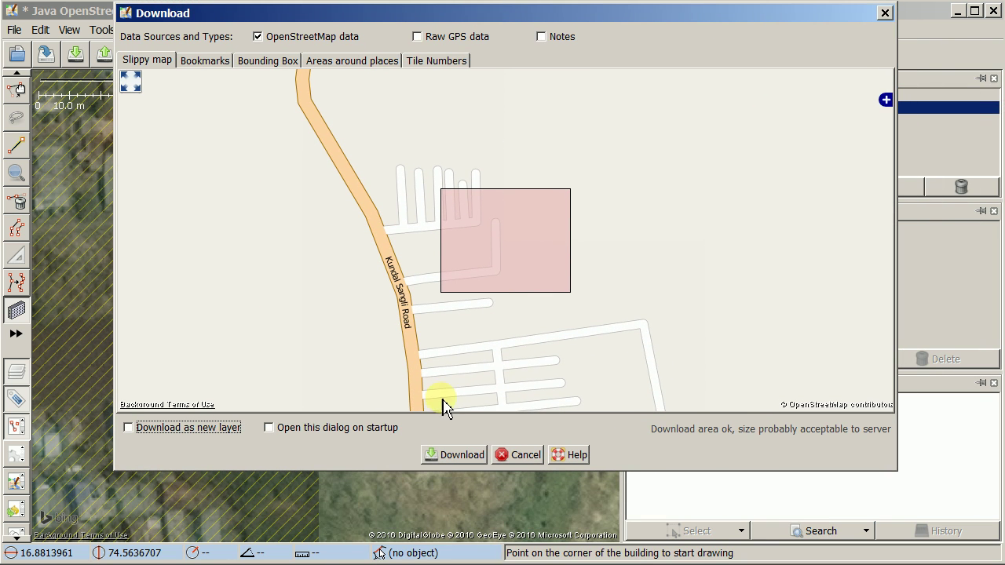
left_click(458, 462)
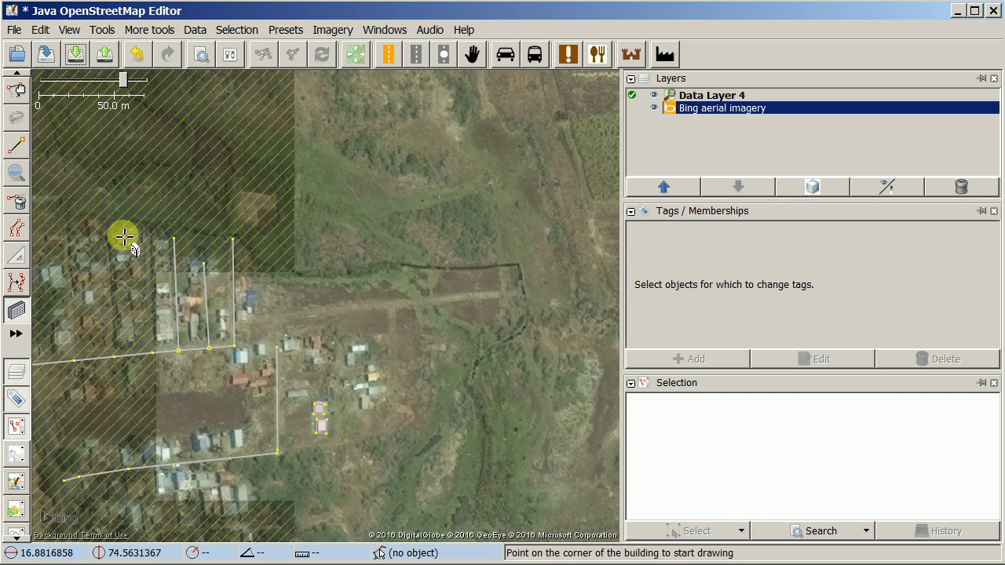
Step: Trace the long narrow grey building just northwest of the two stacked buildings as an outline about 4.4 m wide
scroll(334, 346, "down", 2)
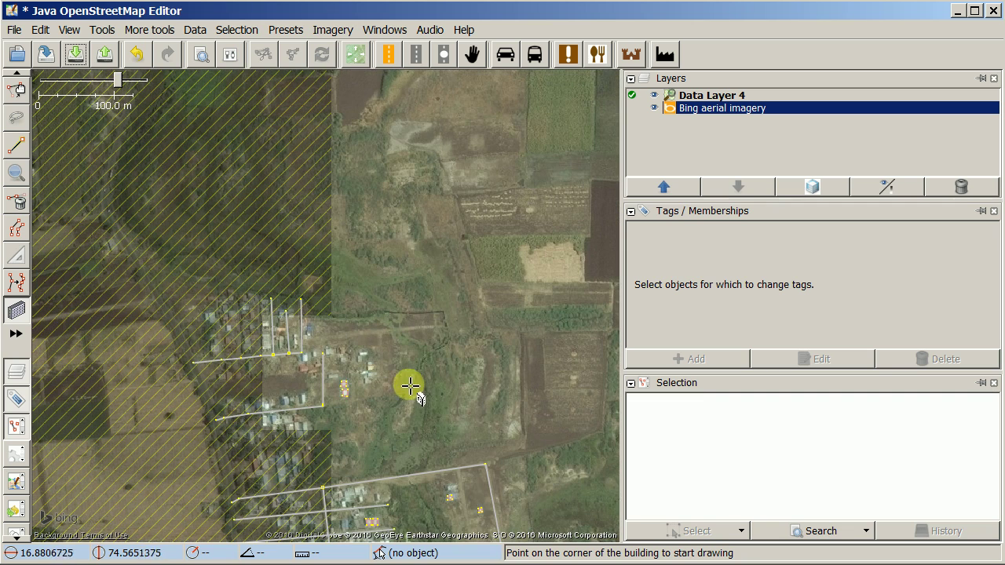
left_click_drag(417, 426, 351, 328)
scroll(236, 303, "up", 2)
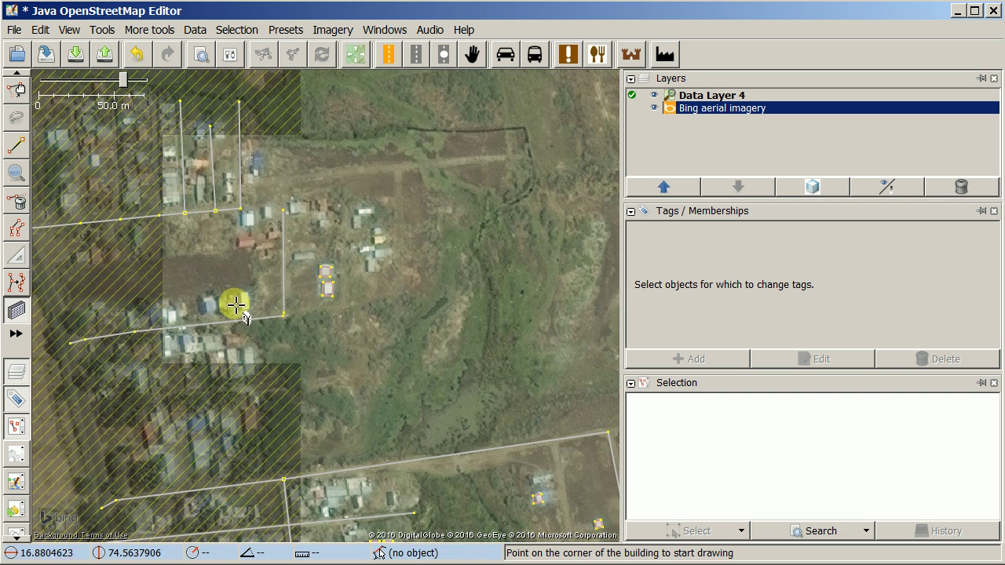
scroll(258, 298, "up", 2)
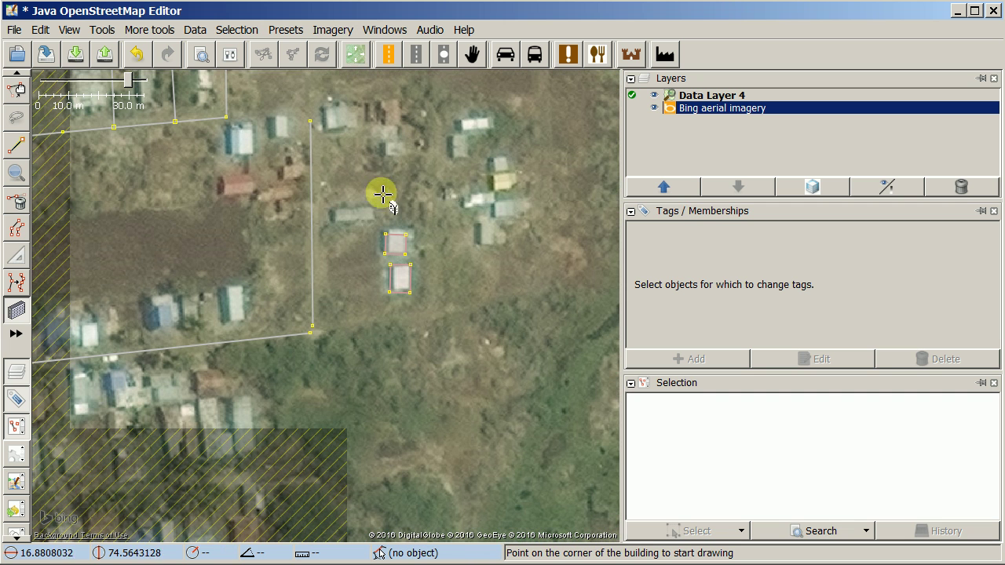
left_click(333, 209)
left_click(375, 208)
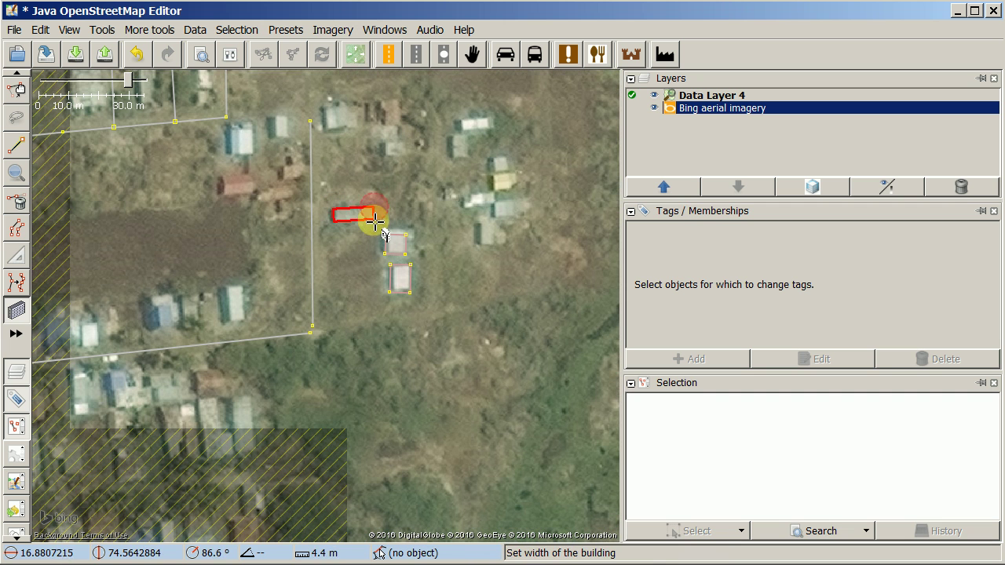
left_click(372, 222)
Step: Trace the grey building beside the northern end of the north-south street, with its western side about 6.8 m long
left_click(324, 111)
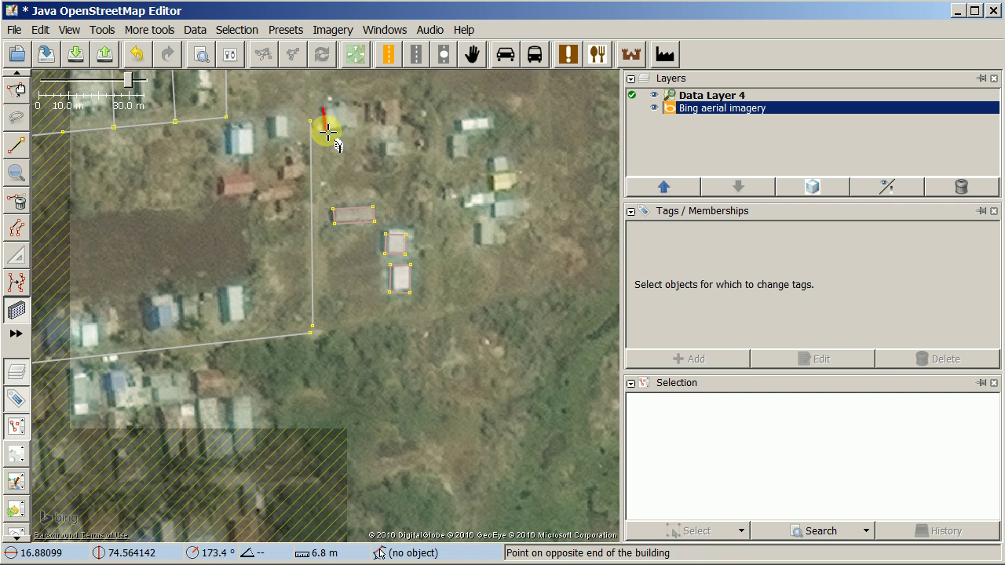
left_click(327, 131)
left_click(351, 138)
Step: Merge the two neighbouring end nodes where the north-south street meets the eastern end of the lower street
scroll(381, 314, "down", 3)
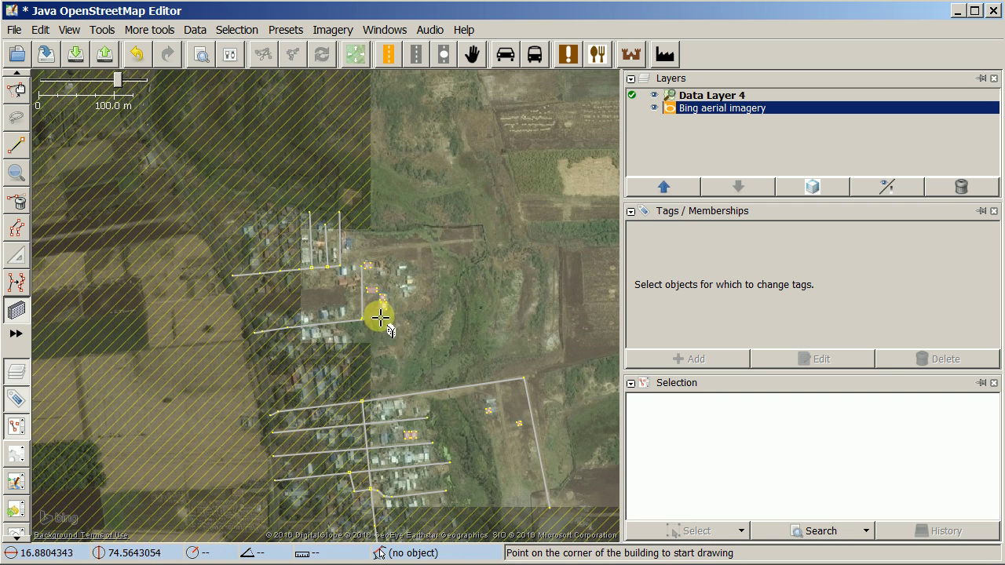
mouse_move(434, 167)
left_mouse_down()
mouse_move(390, 332)
mouse_move(381, 168)
left_mouse_up()
scroll(299, 337, "up", 4)
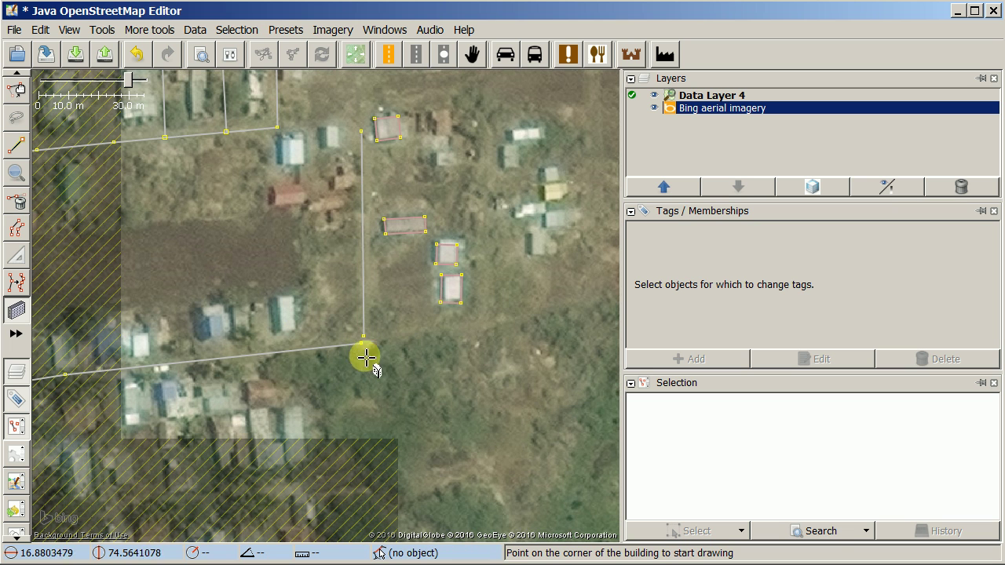
left_click(16, 90)
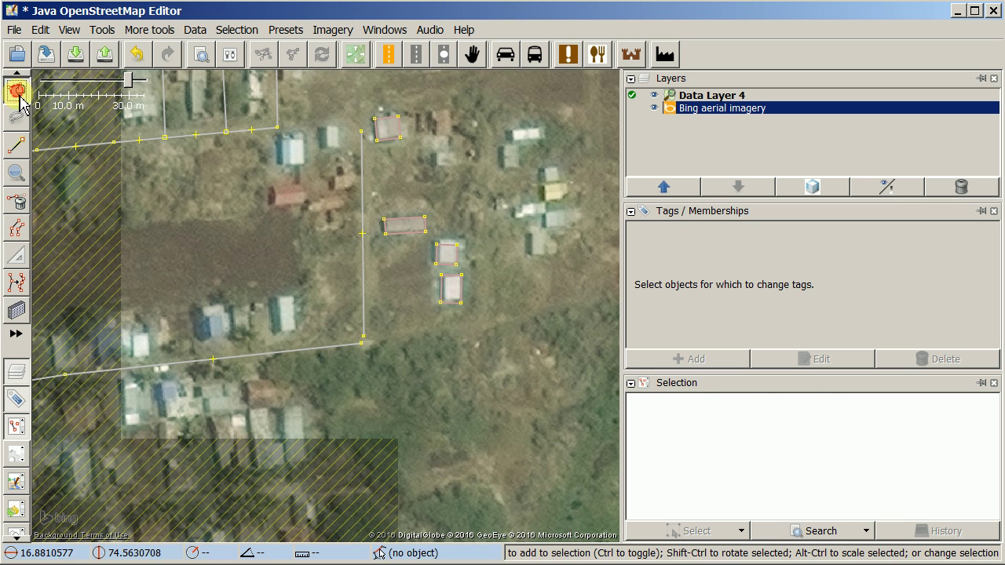
left_click(363, 341)
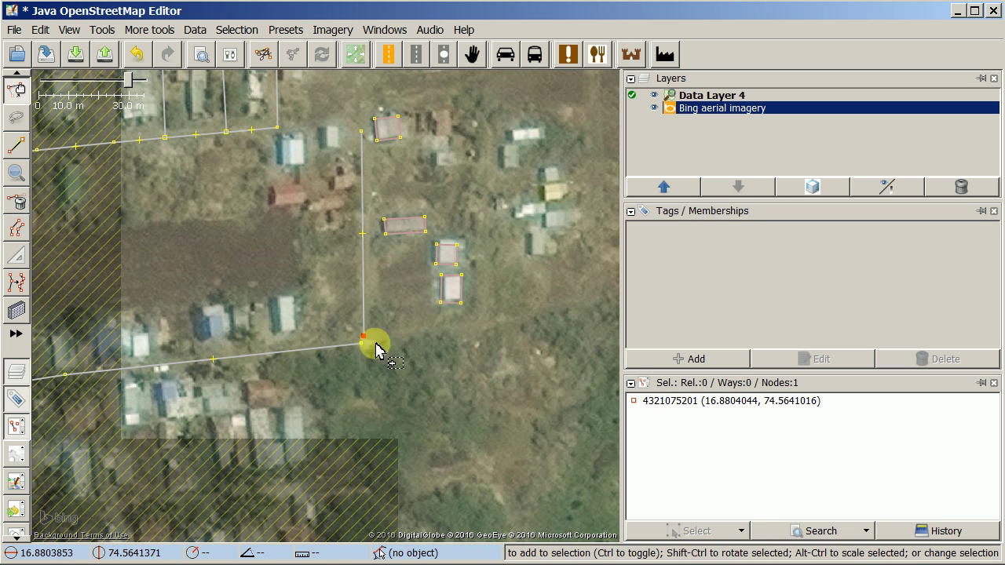
left_click(363, 350, "shift")
key("m")
left_click(410, 354)
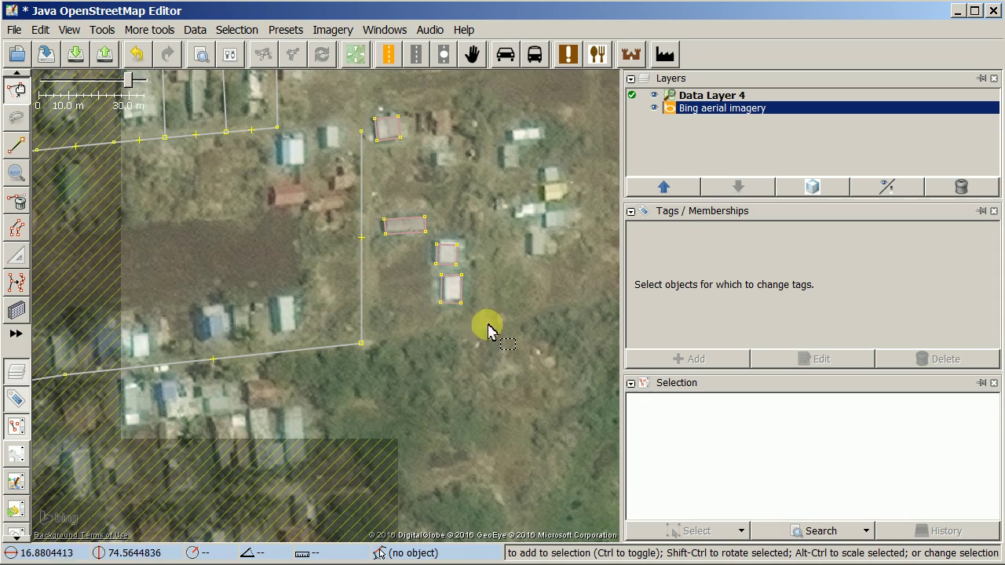
Step: Download OpenStreetMap data into the active layer for the area around the southern end of the long road east of the settlement
scroll(419, 400, "down", 2)
left_click_drag(419, 400, 418, 147)
left_click_drag(441, 329, 314, 204)
left_click_drag(358, 400, 426, 341)
left_click_drag(478, 370, 273, 382)
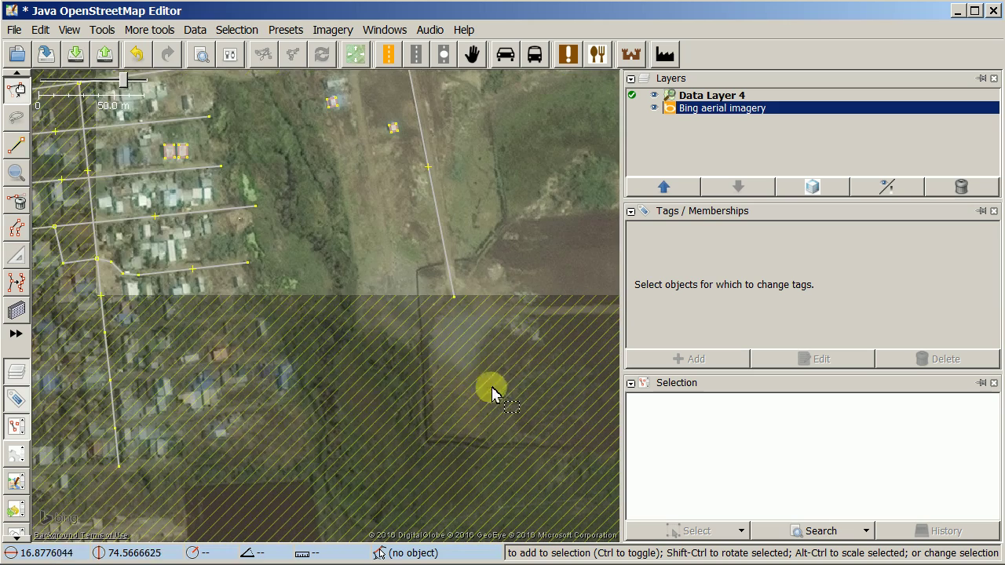
scroll(491, 393, "up", 1)
scroll(348, 338, "up", 1)
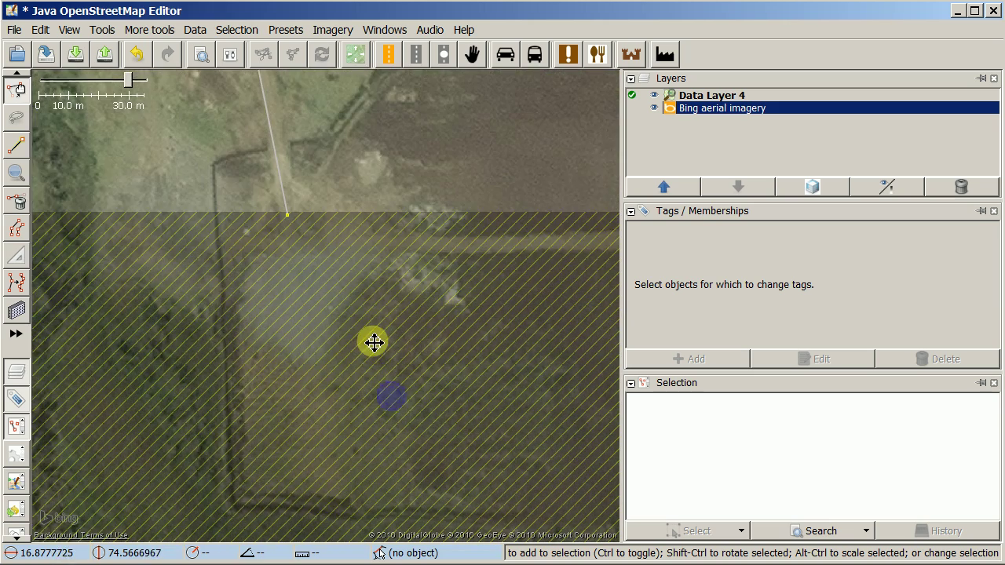
left_click_drag(374, 342, 366, 335)
left_click(76, 53)
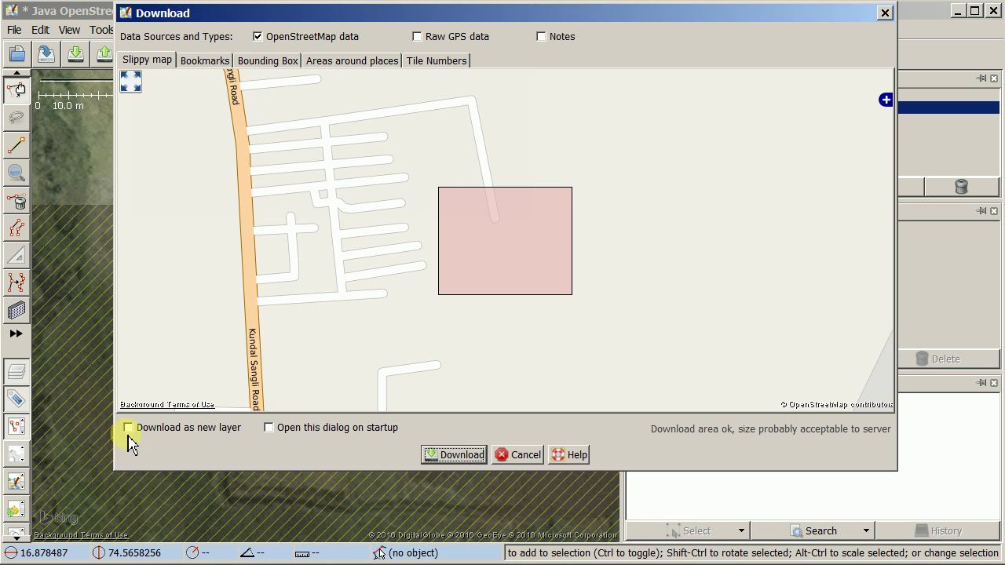
left_click(453, 457)
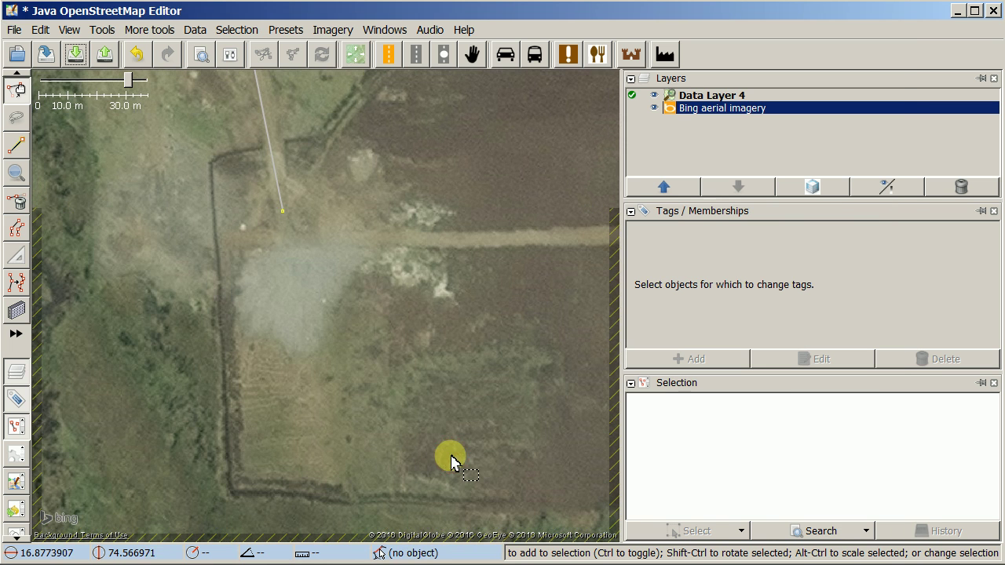
Step: Download OpenStreetMap data into the active layer for the area around the streets at the northwestern side of Kala Nagar
scroll(170, 341, "down", 1)
left_click_drag(419, 346, 191, 390)
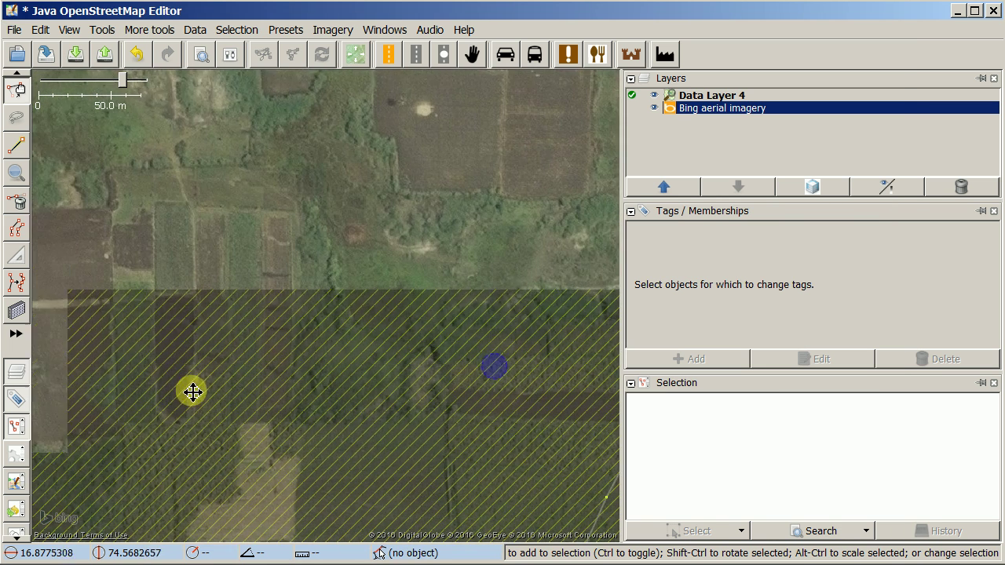
left_click_drag(476, 354, 234, 348)
left_click_drag(450, 377, 211, 298)
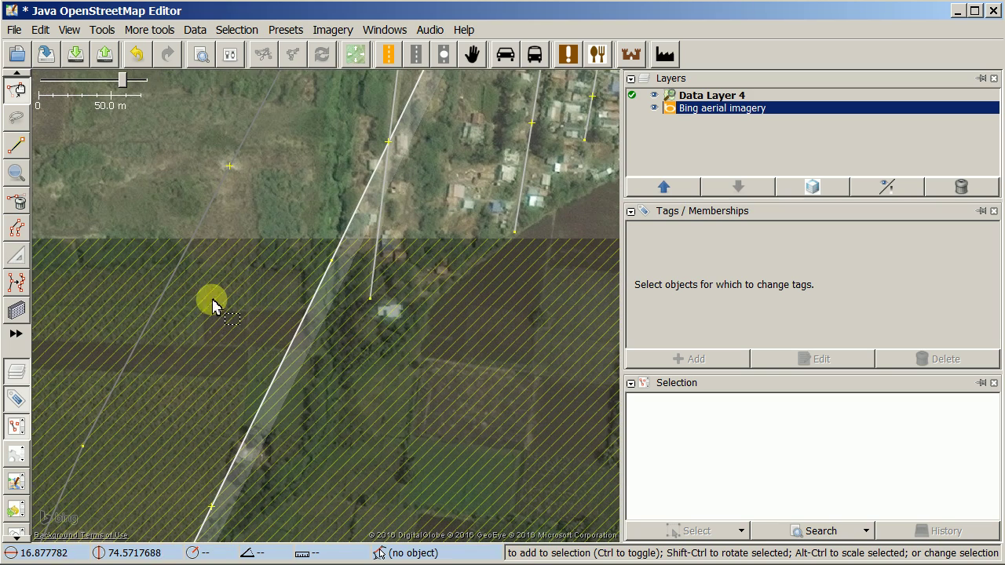
left_click(76, 56)
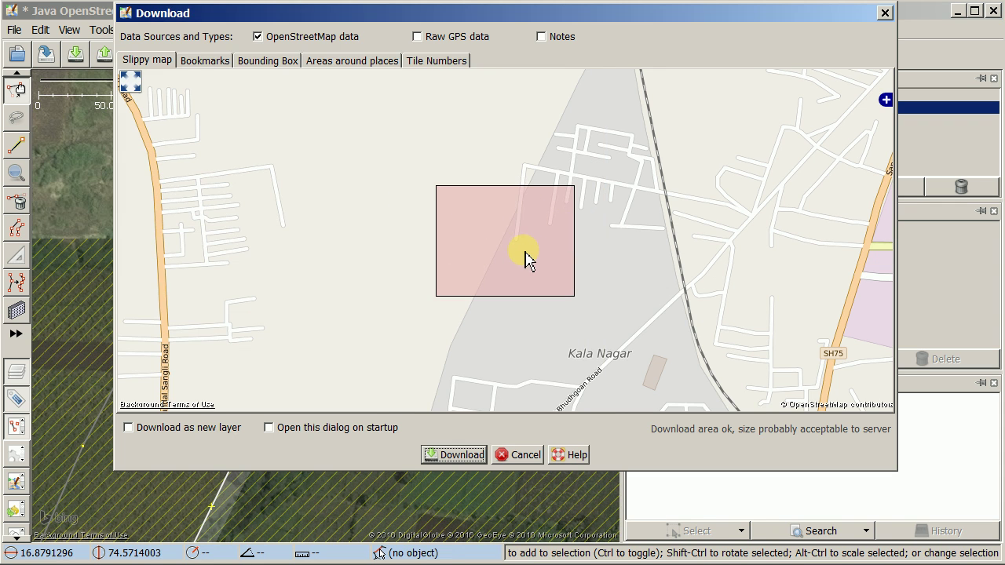
scroll(524, 260, "up", 1)
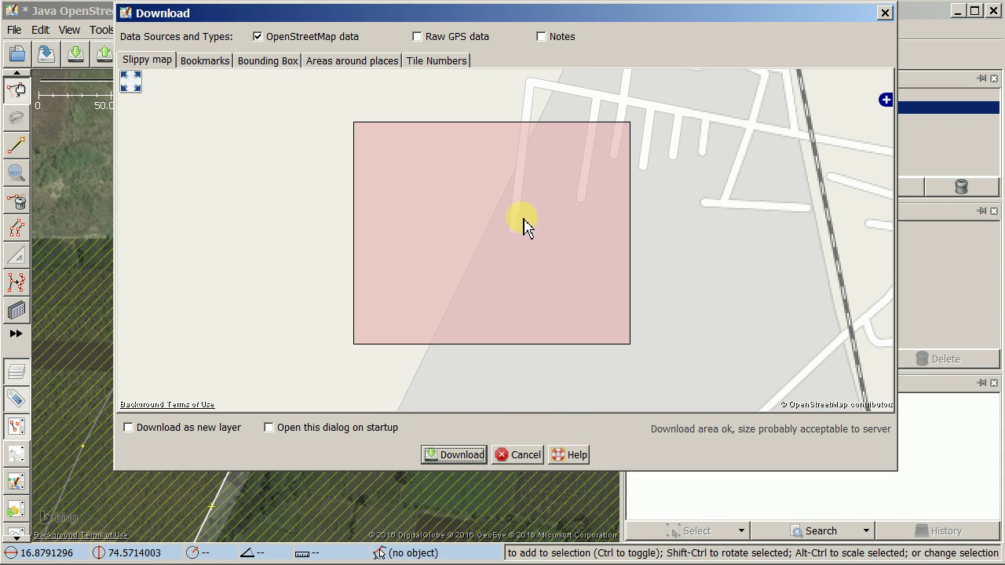
left_click_drag(523, 224, 532, 259)
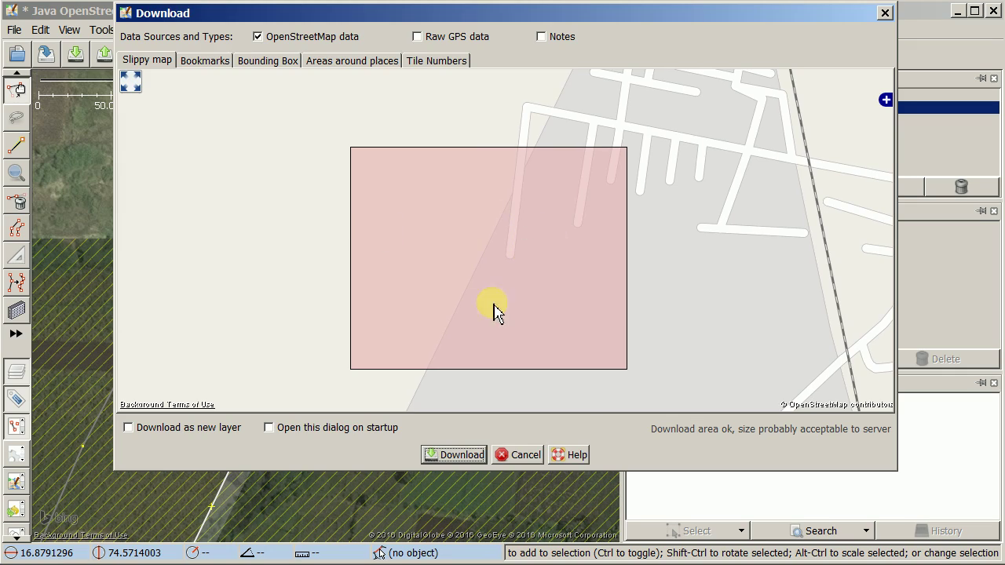
left_click(453, 454)
Step: Hide the Bing aerial imagery to examine the extent of the downloaded areas, and show the imagery again
scroll(421, 416, "down", 3)
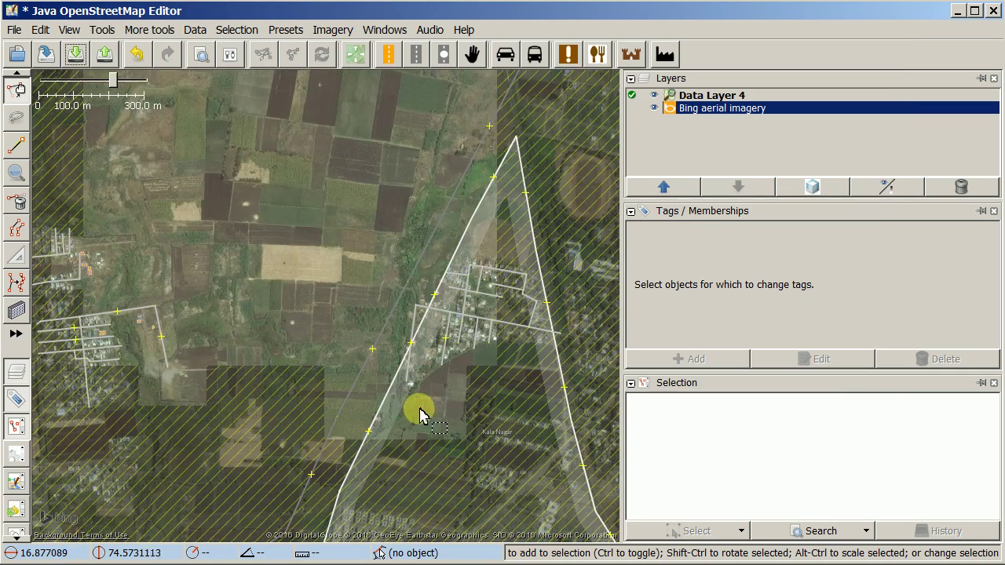
scroll(354, 325, "down", 2)
scroll(355, 325, "up", 3)
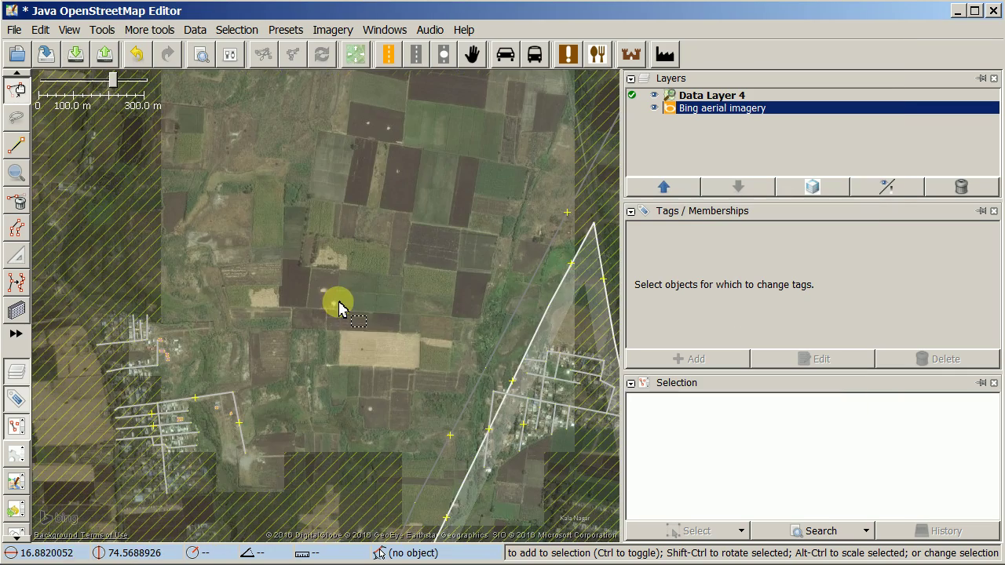
left_click_drag(358, 307, 337, 303)
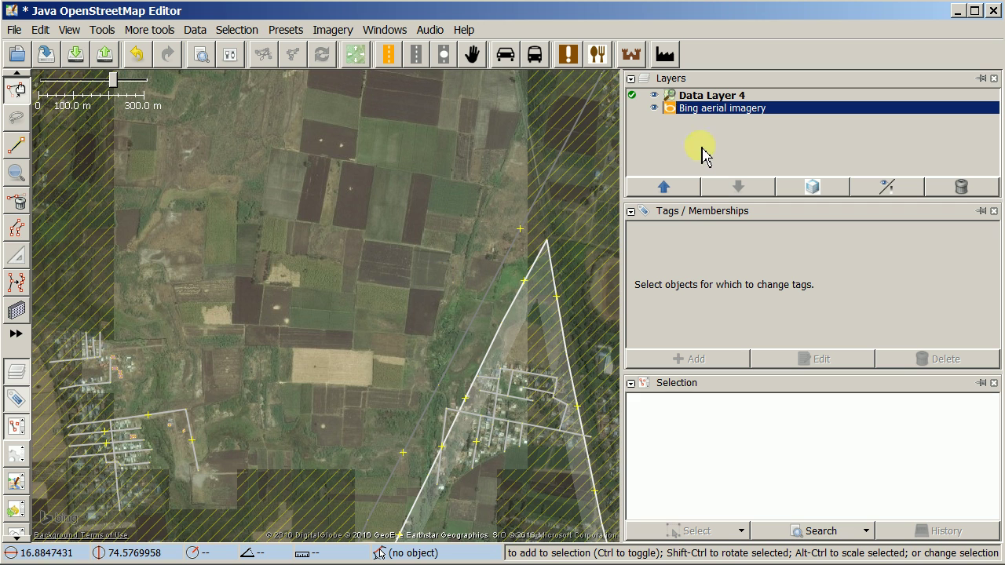
left_click(654, 107)
scroll(425, 319, "down", 3)
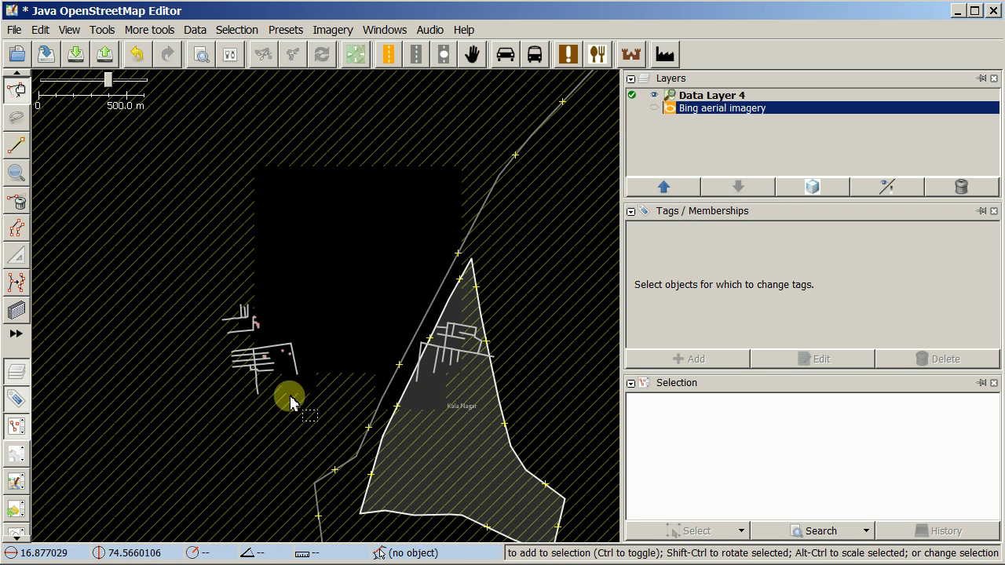
left_click(654, 107)
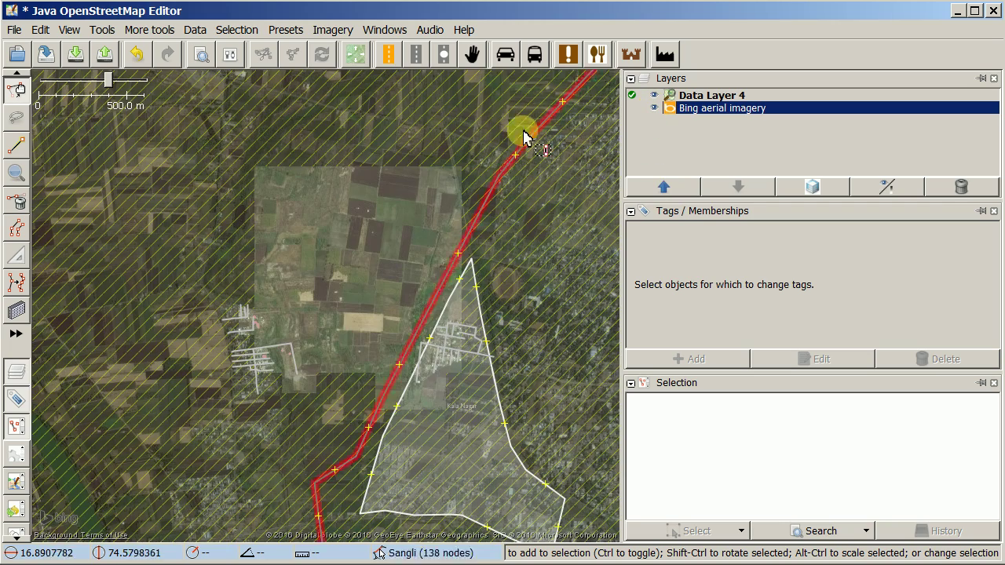
Step: Start the upload to OSM to run the validation, review the Unnamed ways warning, and cancel the upload
scroll(347, 330, "up", 3)
left_click_drag(335, 351, 346, 250)
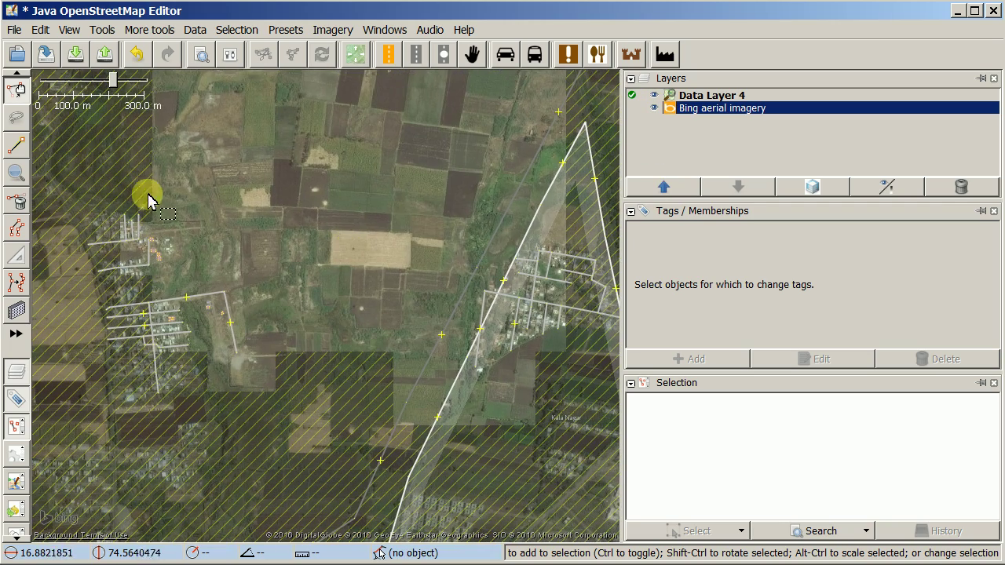
scroll(213, 325, "up", 2)
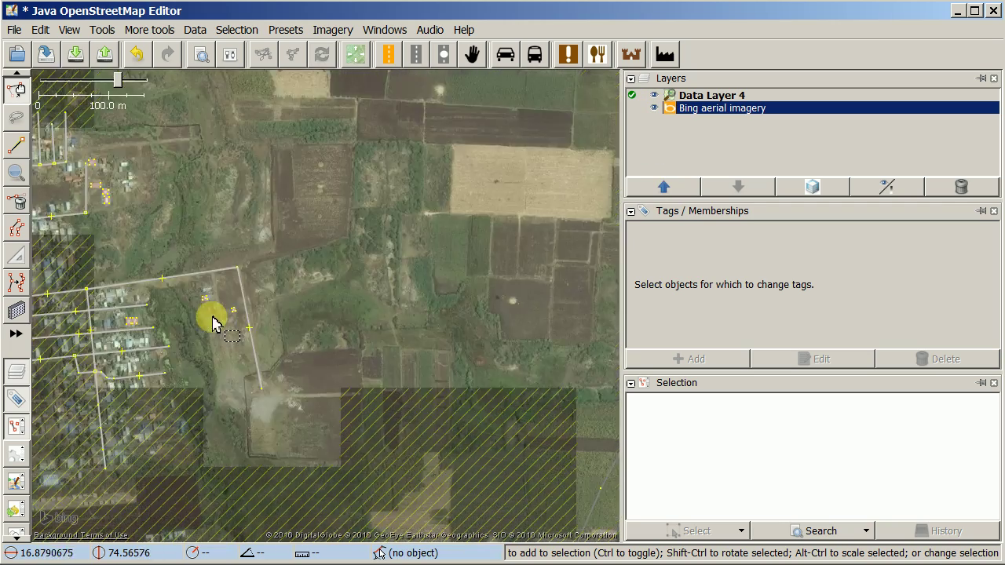
left_click(109, 58)
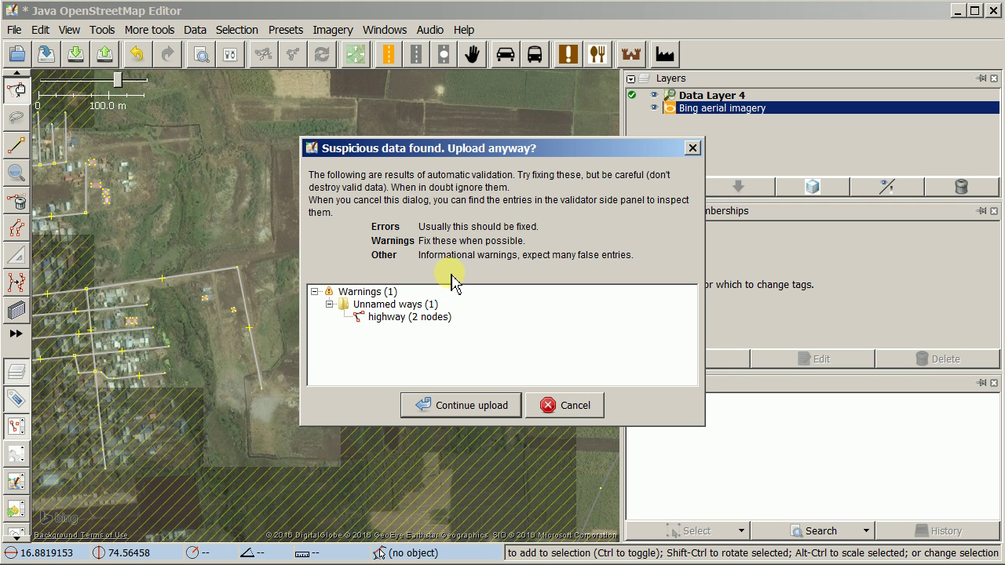
left_click_drag(531, 156, 437, 141)
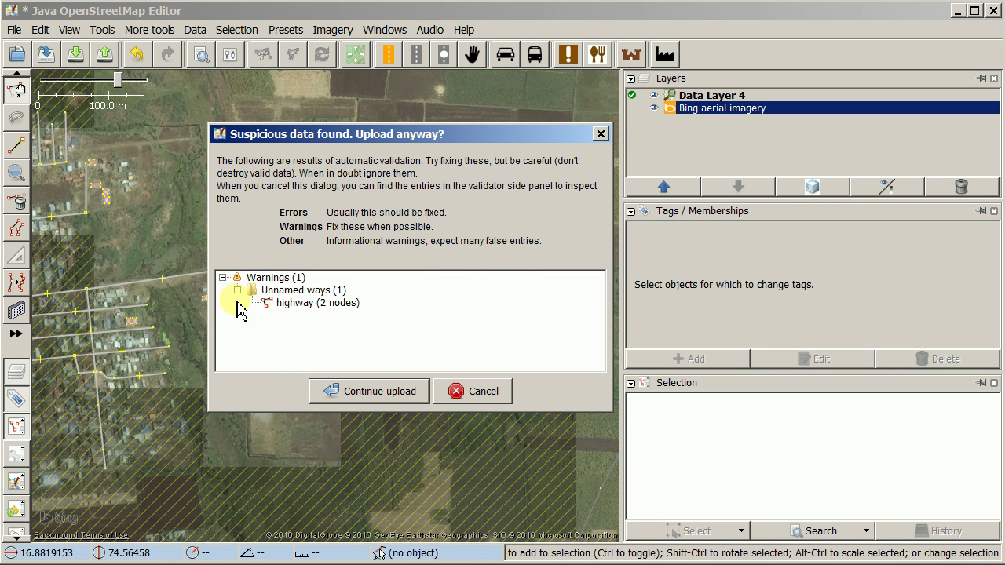
left_click(276, 292)
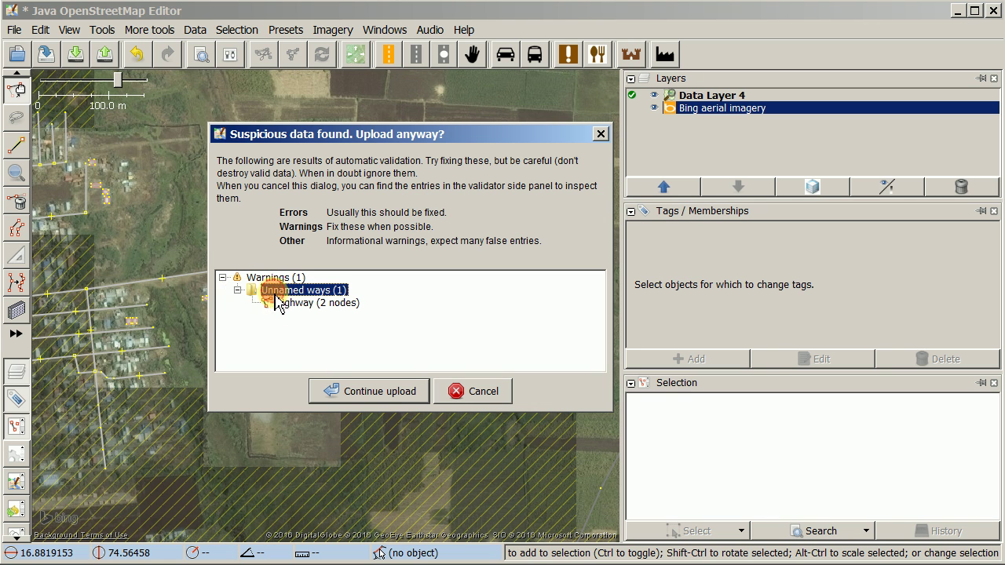
left_click_drag(349, 140, 381, 106)
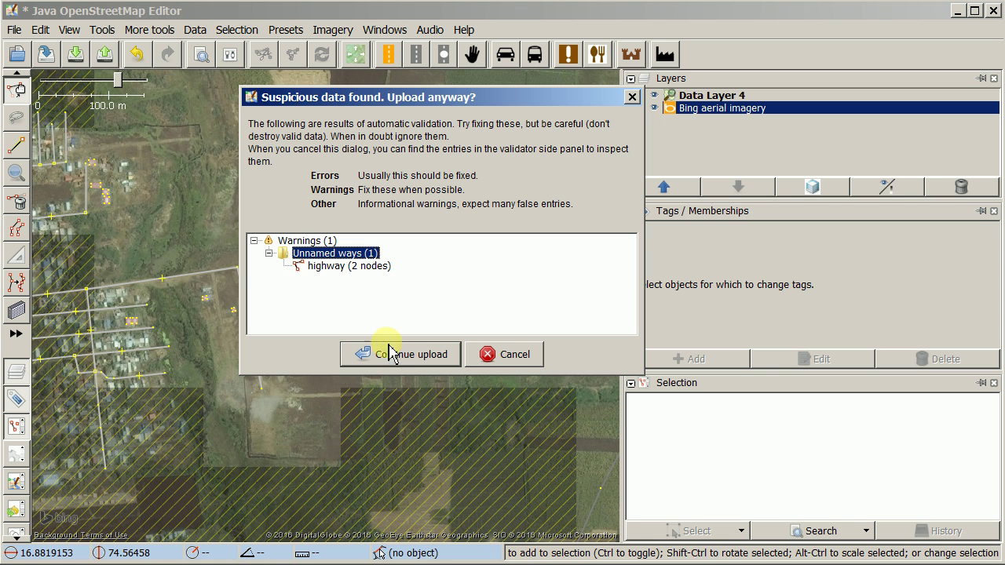
left_click(515, 355)
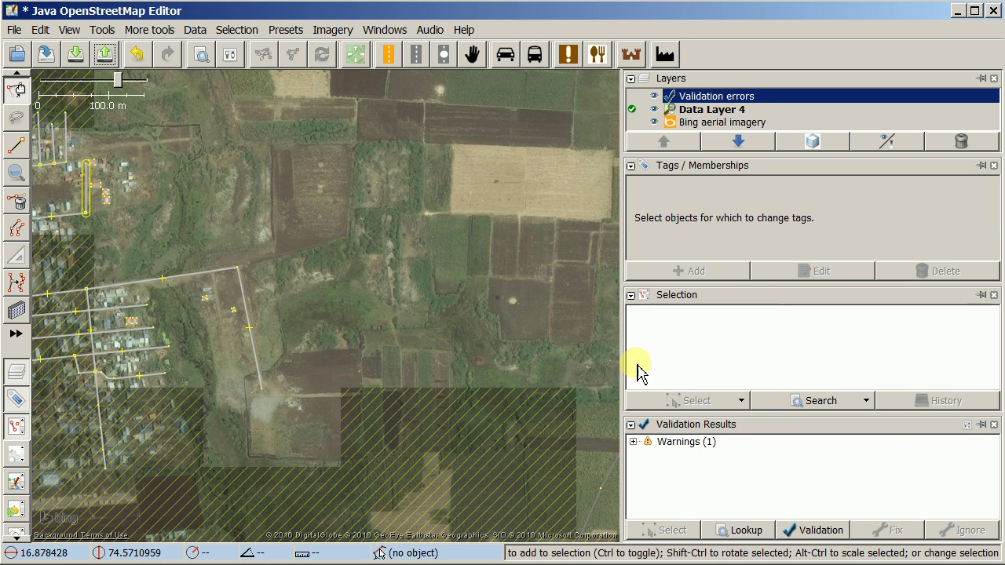
Step: Expand the Unnamed ways warning in the validation results and zoom the map to the flagged two-node highway
left_click(782, 429)
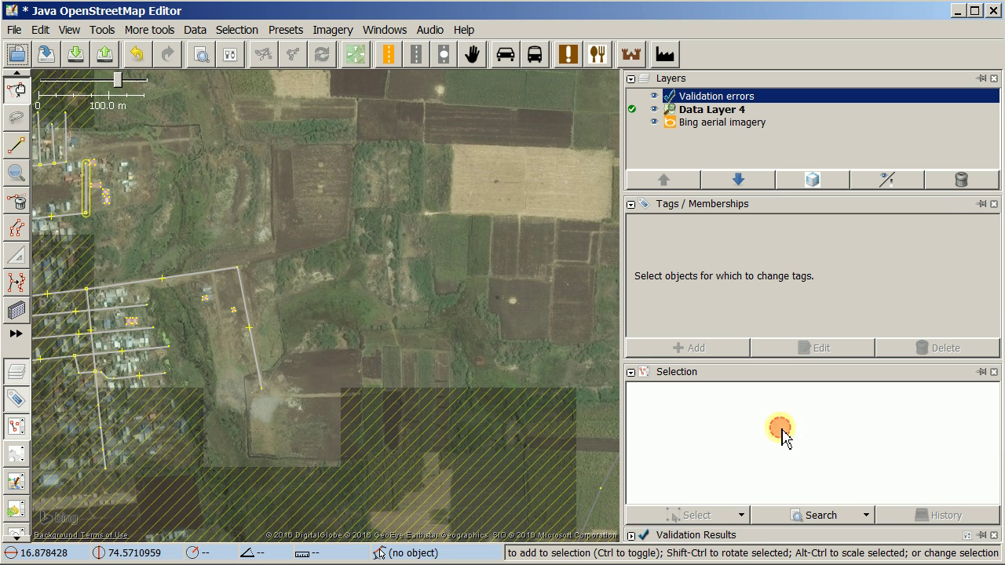
left_click(632, 537)
left_click(716, 481)
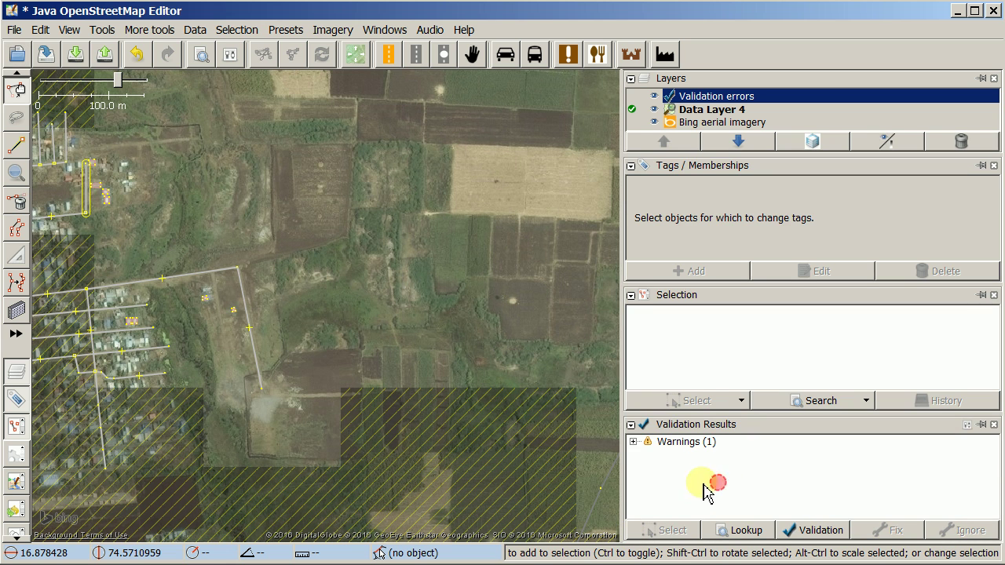
left_click(632, 442)
left_click(647, 454)
left_click(703, 467)
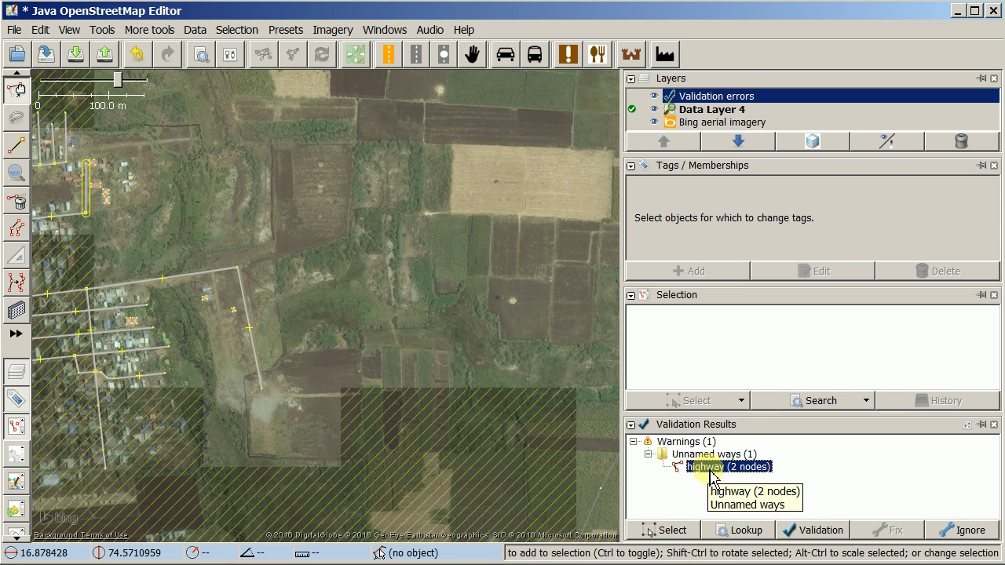
right_click(713, 479)
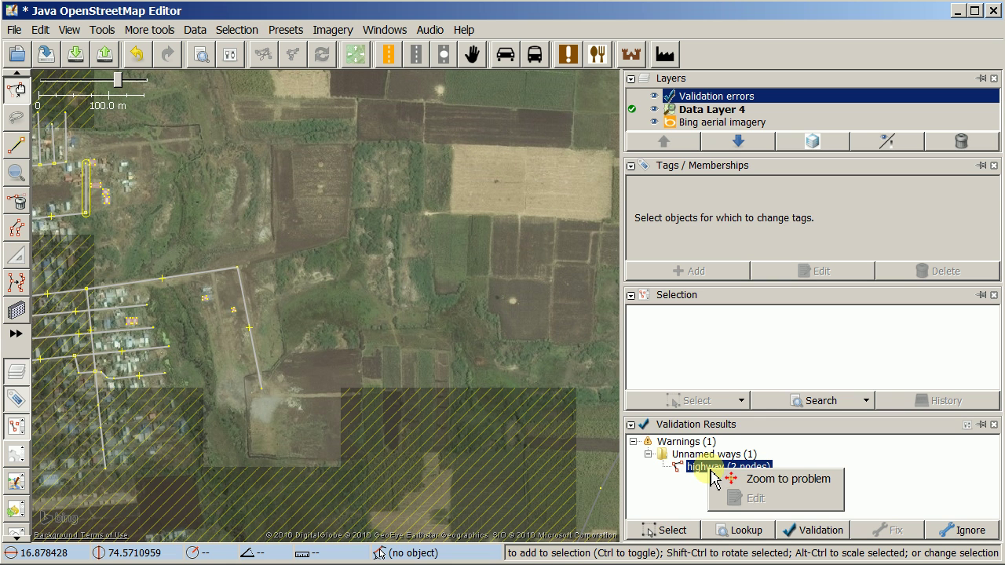
left_click(746, 480)
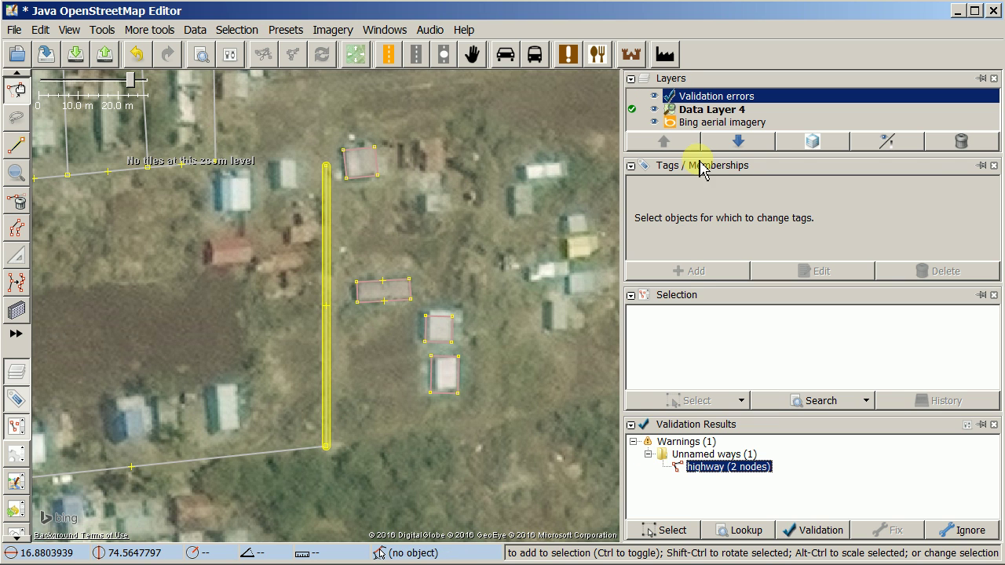
Step: Enlarge the layer list and toggle the visibility of the Validation errors layer to compare the map, leaving the layer hidden
left_click_drag(700, 157, 704, 179)
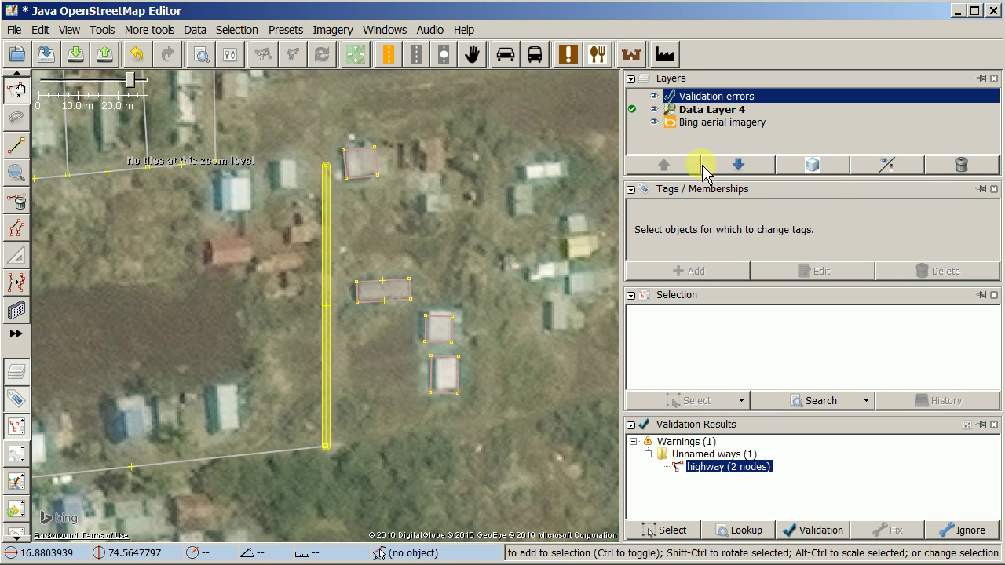
left_click(695, 126)
left_click(697, 96)
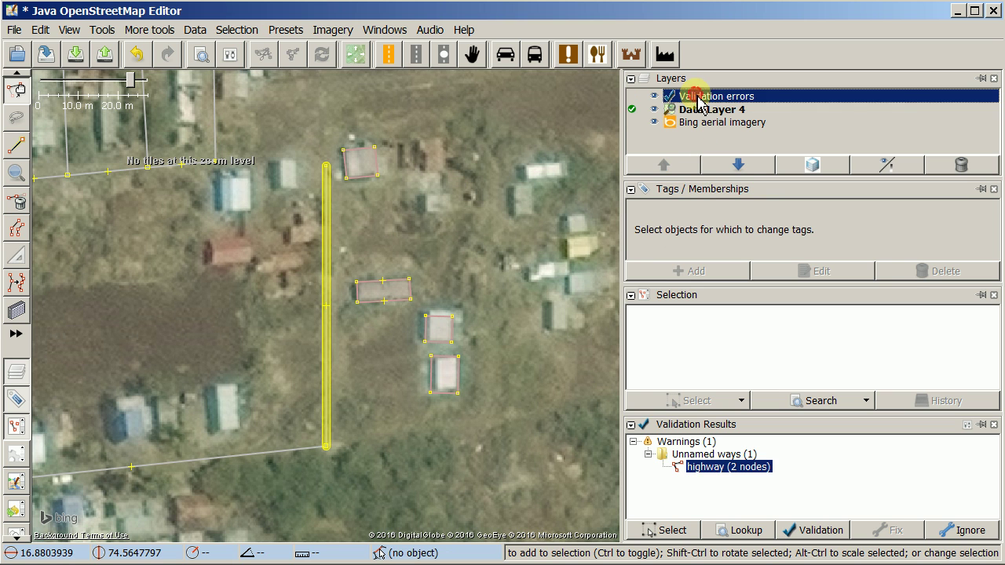
left_click(656, 97)
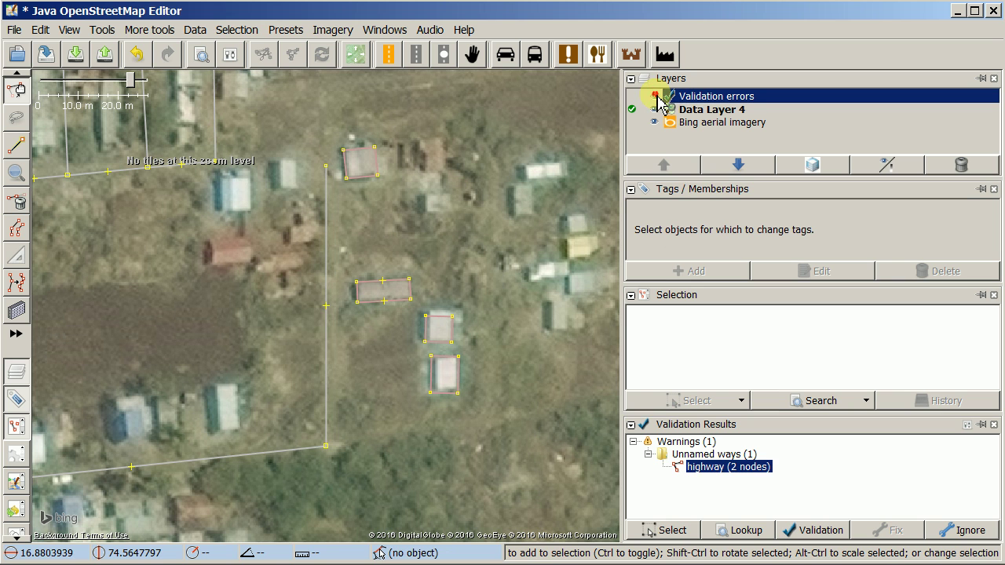
left_click(656, 97)
left_click(656, 96)
left_click(656, 97)
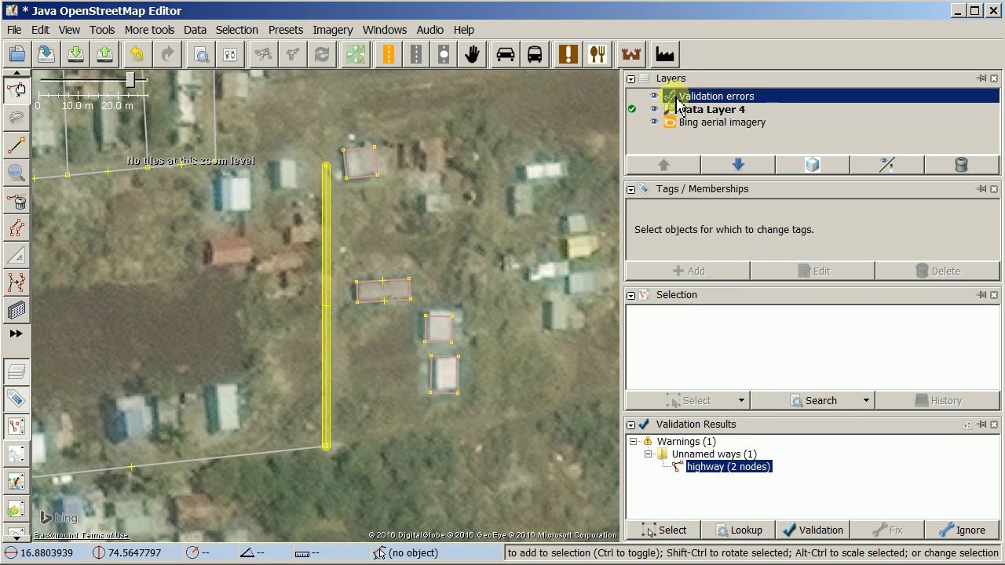
left_click(656, 97)
left_click(656, 97)
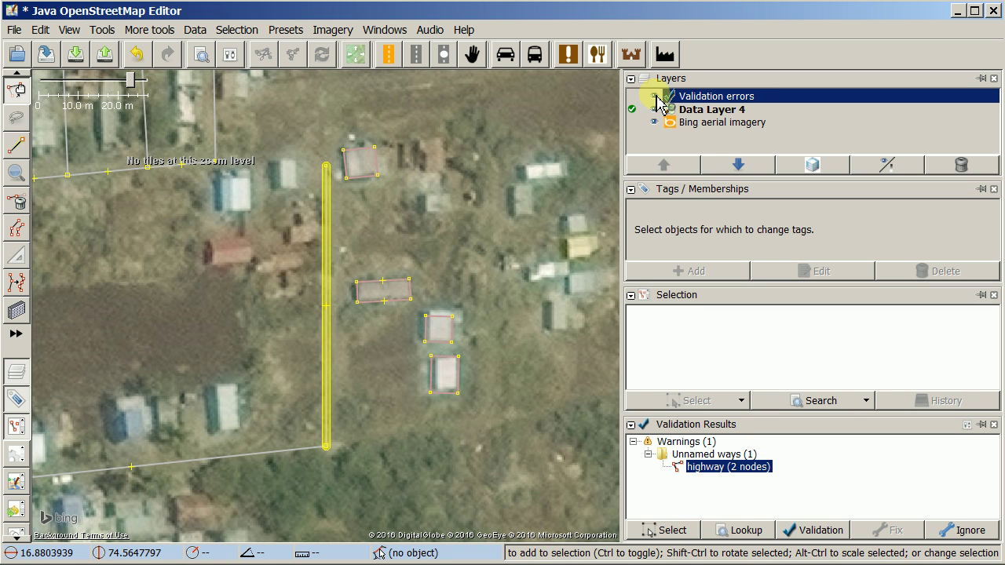
left_click(656, 97)
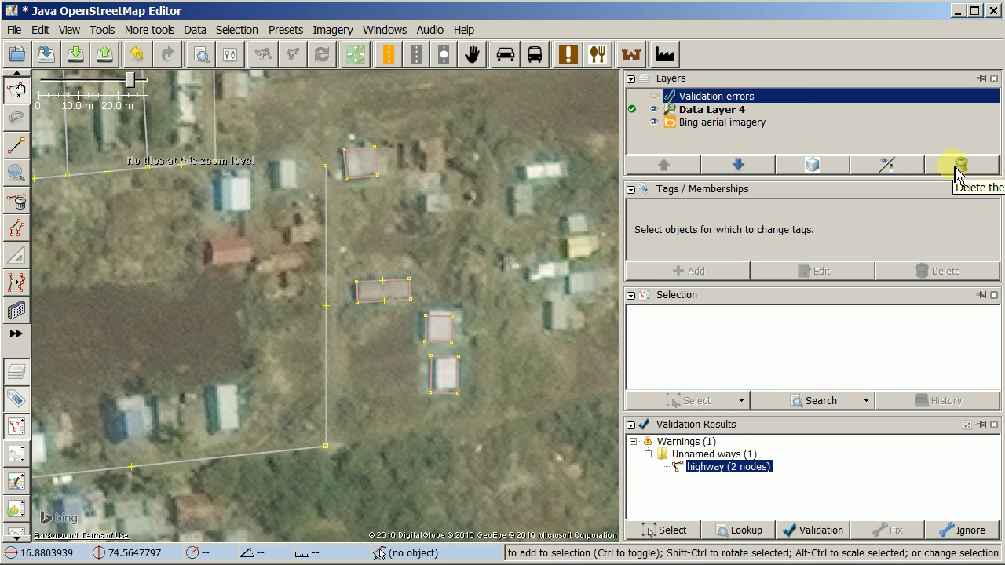
Step: Start deleting Data Layer 4, review the options for its unsaved changes, and cancel the deletion
left_click(721, 109)
left_click(720, 98)
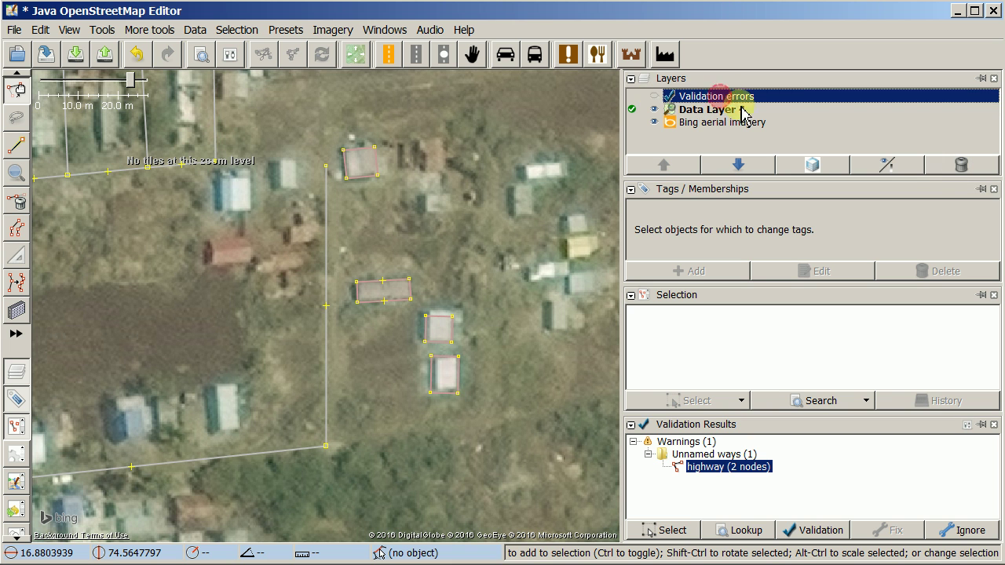
left_click(706, 111)
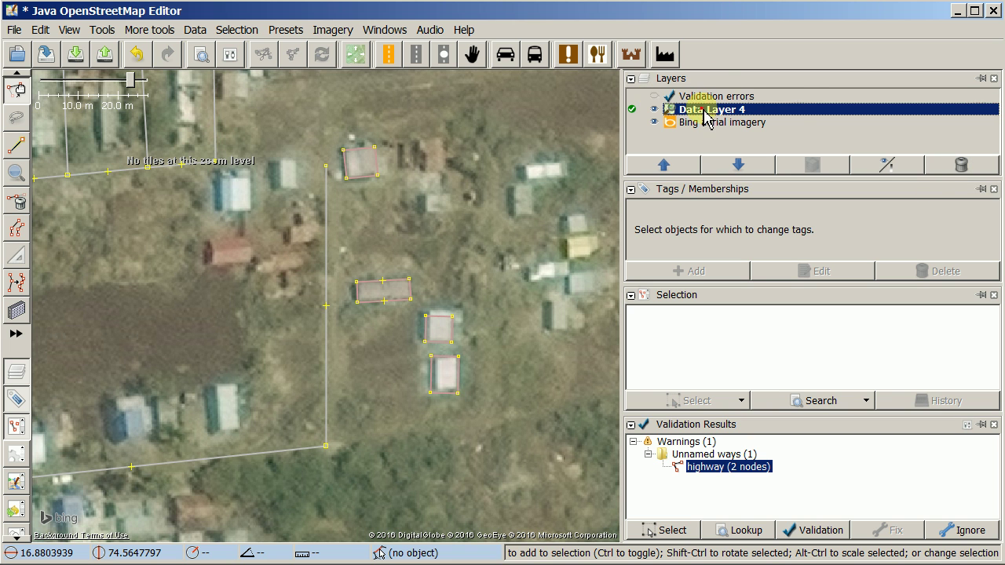
left_click(952, 168)
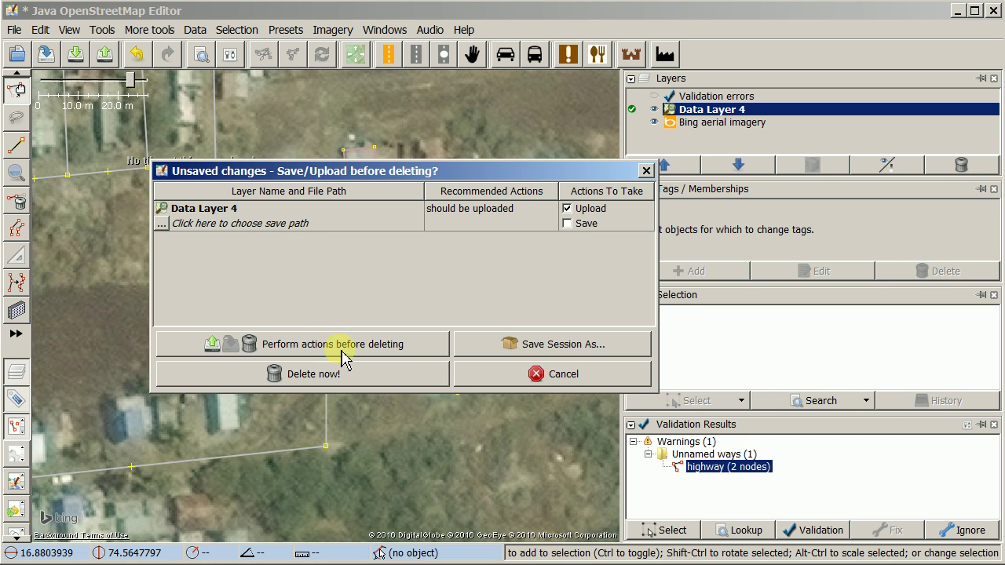
left_click(514, 374)
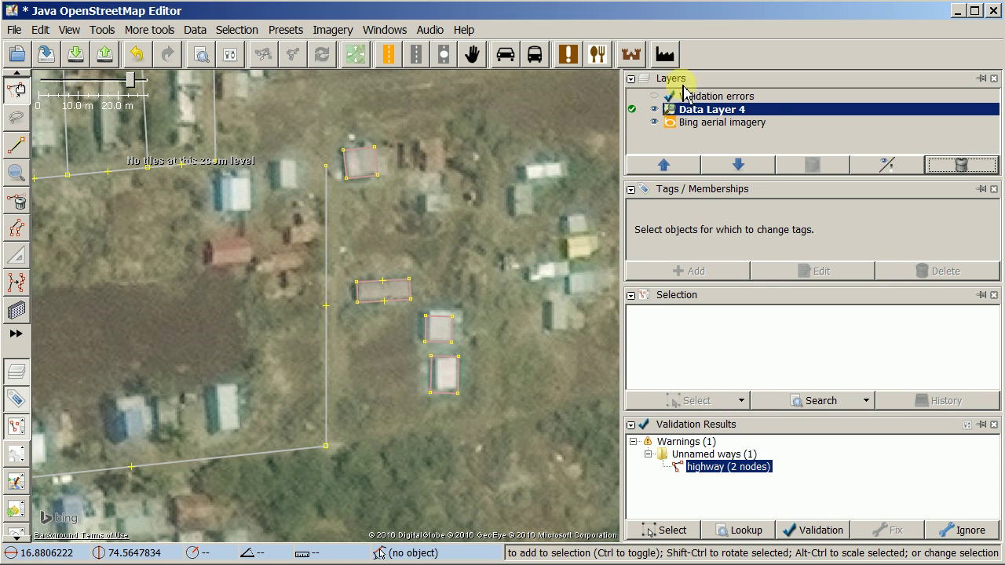
left_click(709, 126)
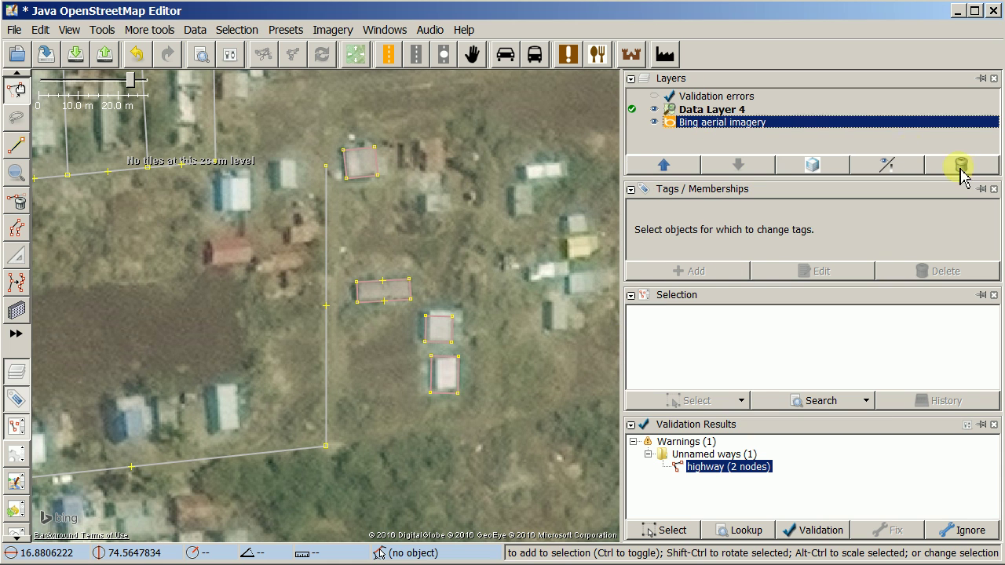
left_click(332, 31)
left_click(332, 36)
Step: Ignore the Unnamed ways warning for the two-node highway in the validation results
left_click(696, 96)
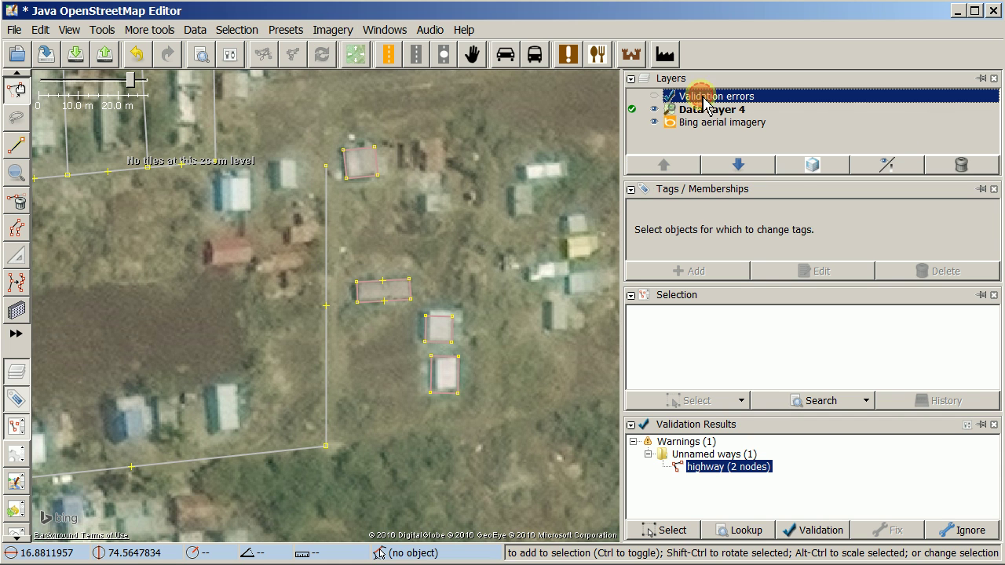
left_click(825, 469)
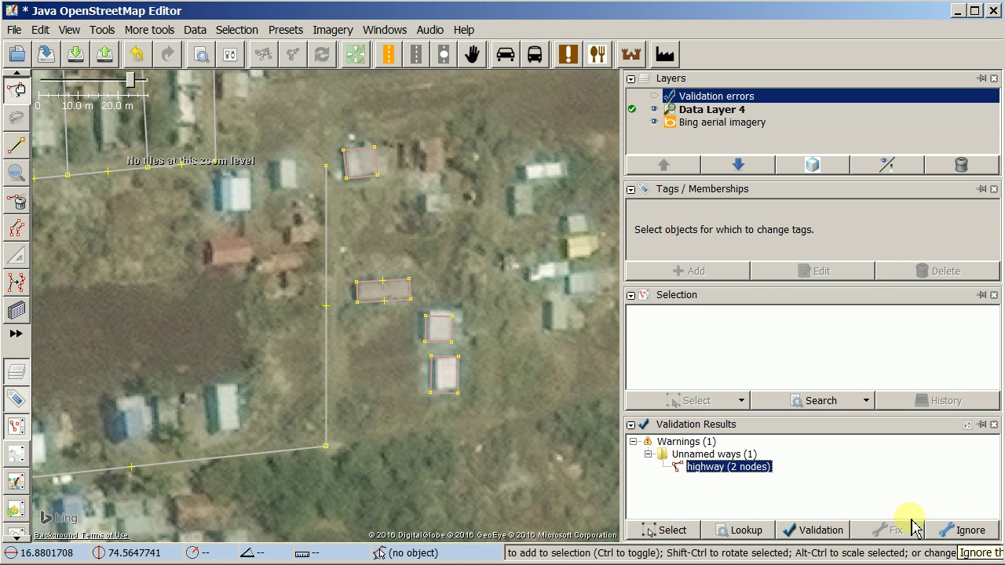
left_click(958, 531)
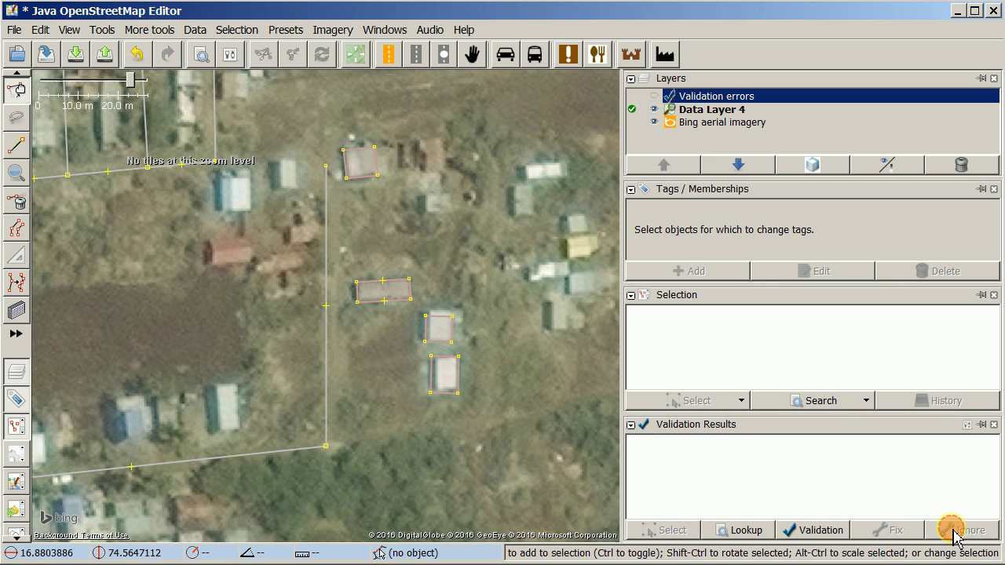
Step: Upload the changes to OSM with the changeset comment "#hotosm-task-385 Added buildings and fixed road"
left_click(105, 55)
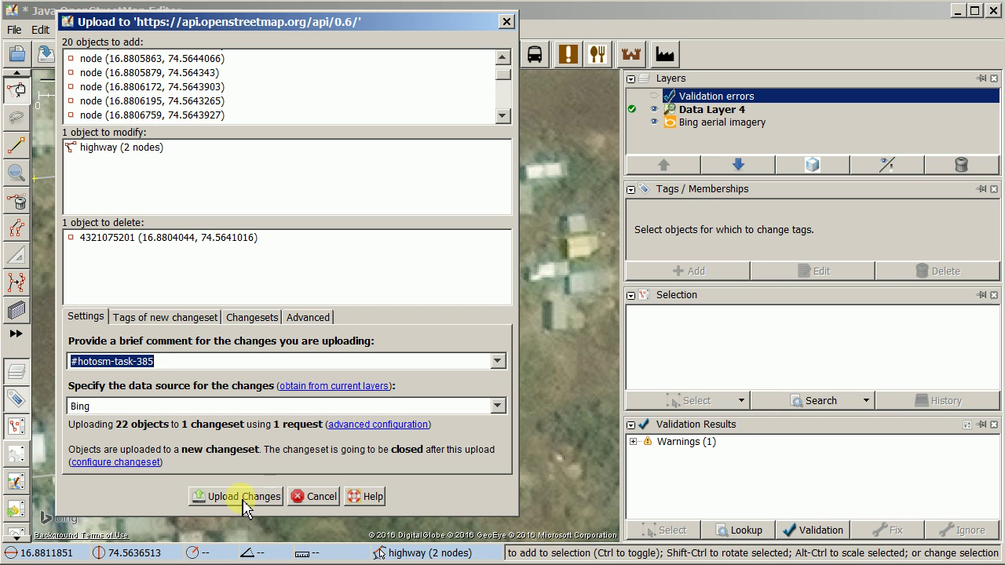
left_click(497, 361)
left_click(253, 377)
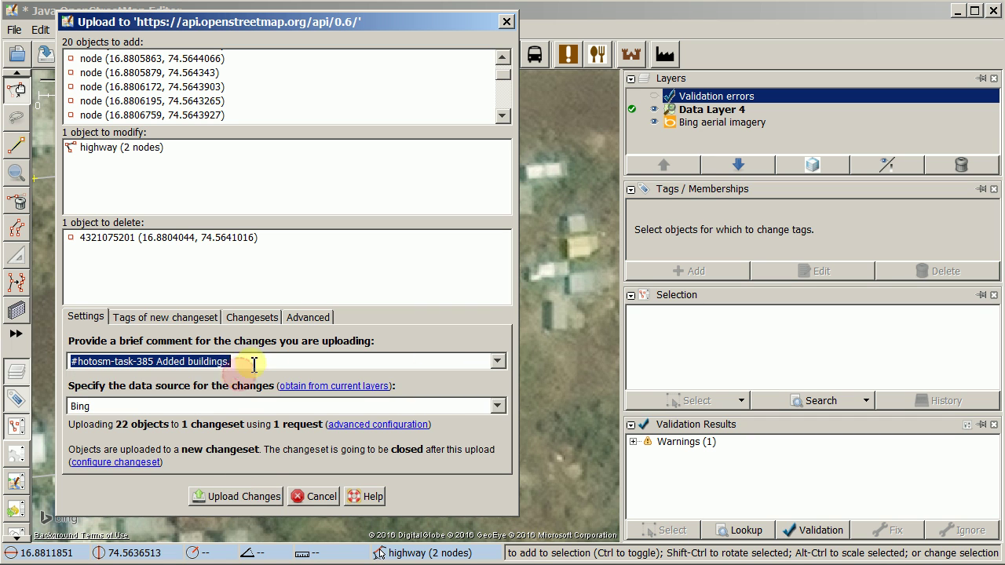
left_click(261, 360)
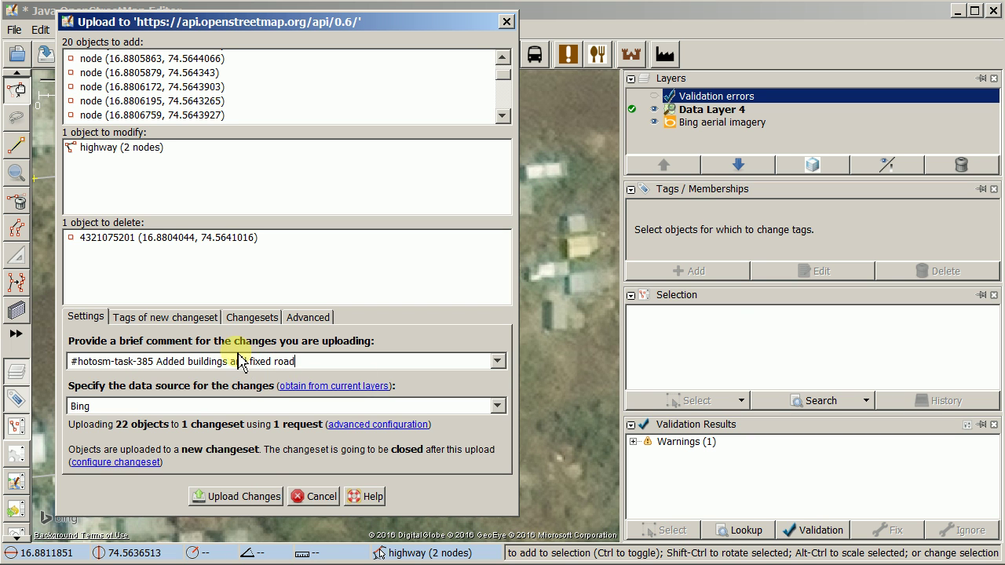
left_click(237, 496)
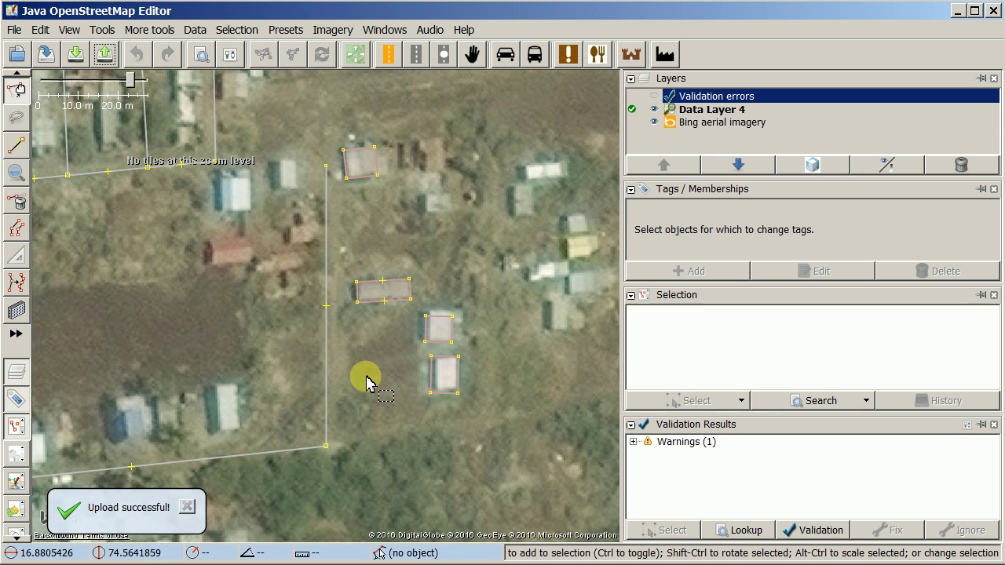
Step: Draw a closed four-node outline around the southernmost building of the unmapped cluster east of the traced houses
scroll(385, 377, "down", 4)
left_click_drag(460, 419, 352, 377)
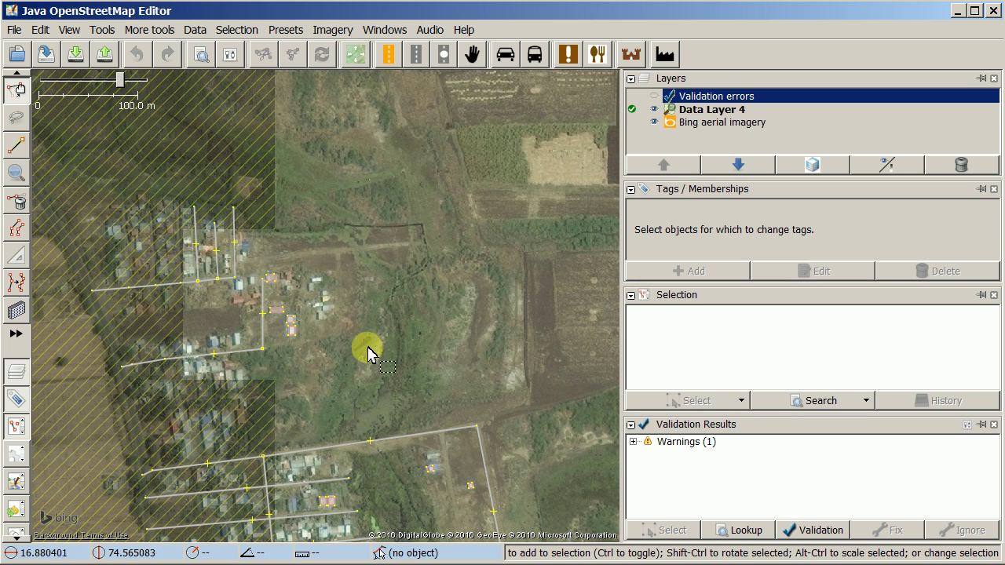
scroll(370, 353, "up", 4)
left_click(31, 149)
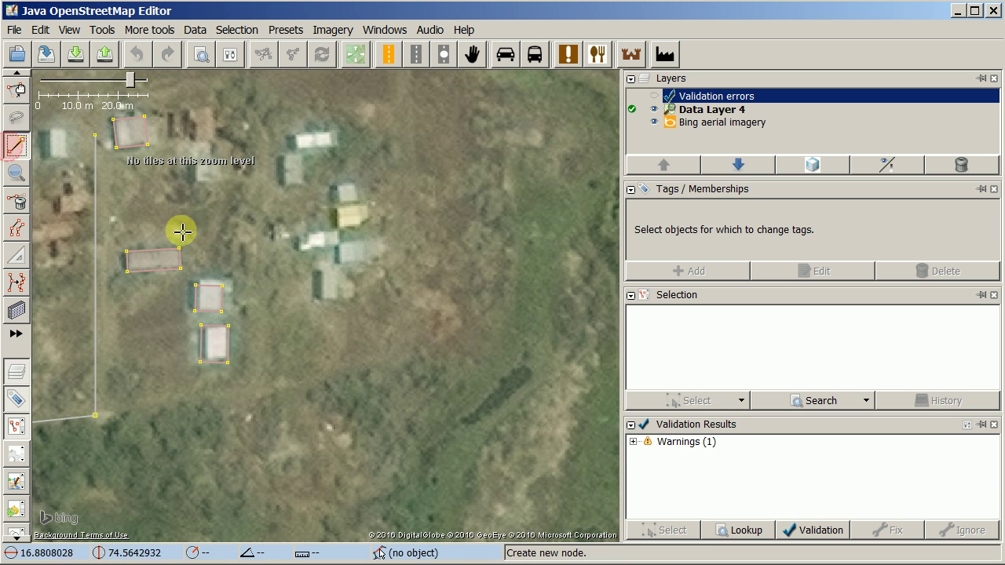
left_click(318, 270)
left_click(317, 299)
left_click(341, 299)
left_click(343, 267)
left_click(319, 270)
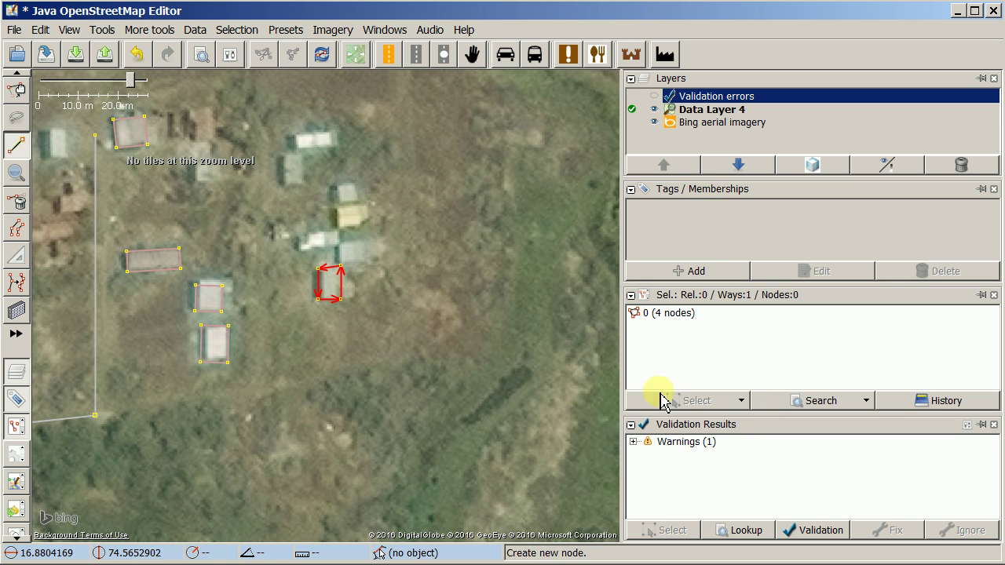
Step: Start another upload to check the new untagged outline against the validator, and cancel the upload
left_click(105, 55)
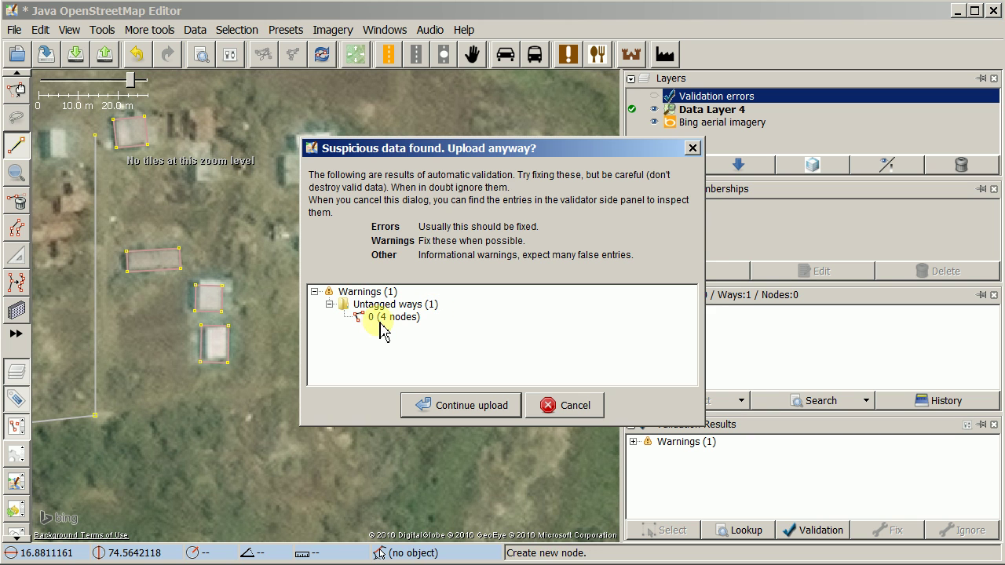
left_click(563, 404)
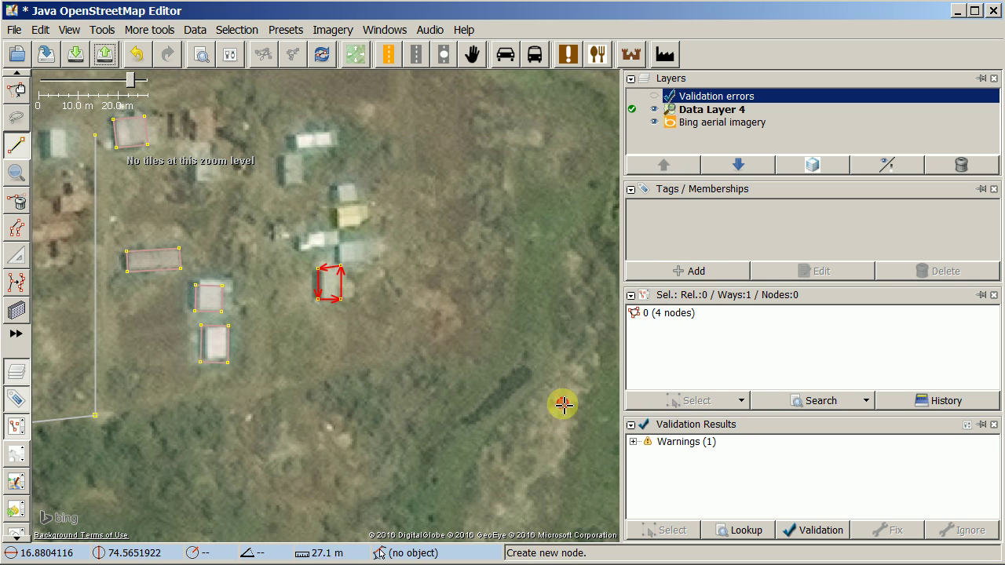
Step: Locate the way behind the Untagged ways warning on the map, briefly showing the Validation errors layer to highlight it
left_click(635, 442)
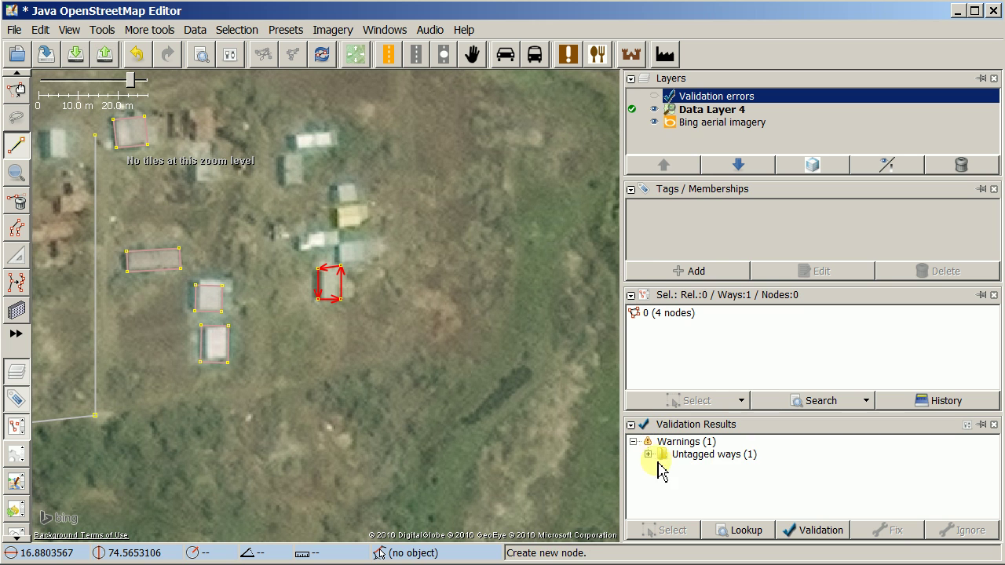
right_click(706, 468)
left_click(736, 480)
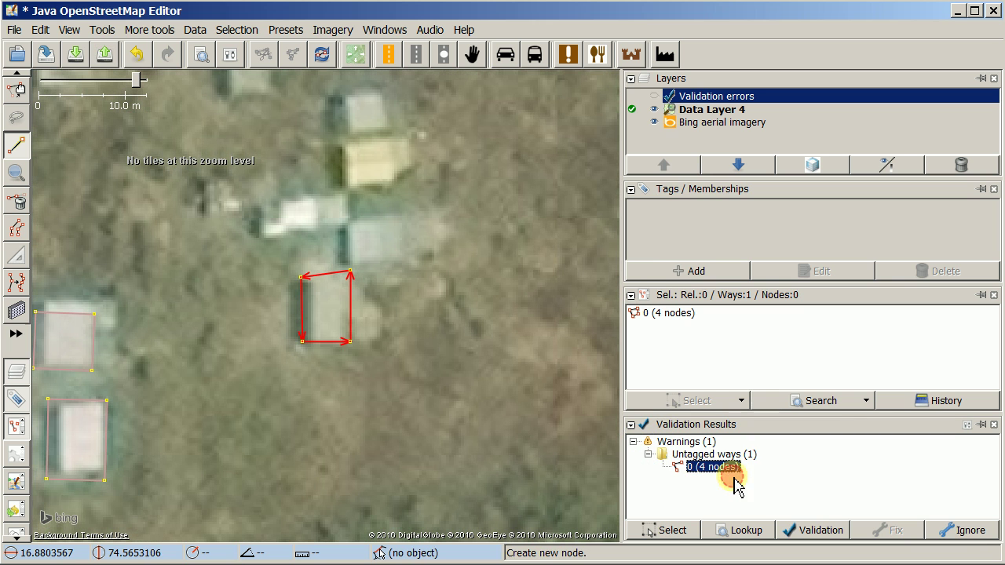
left_click(655, 98)
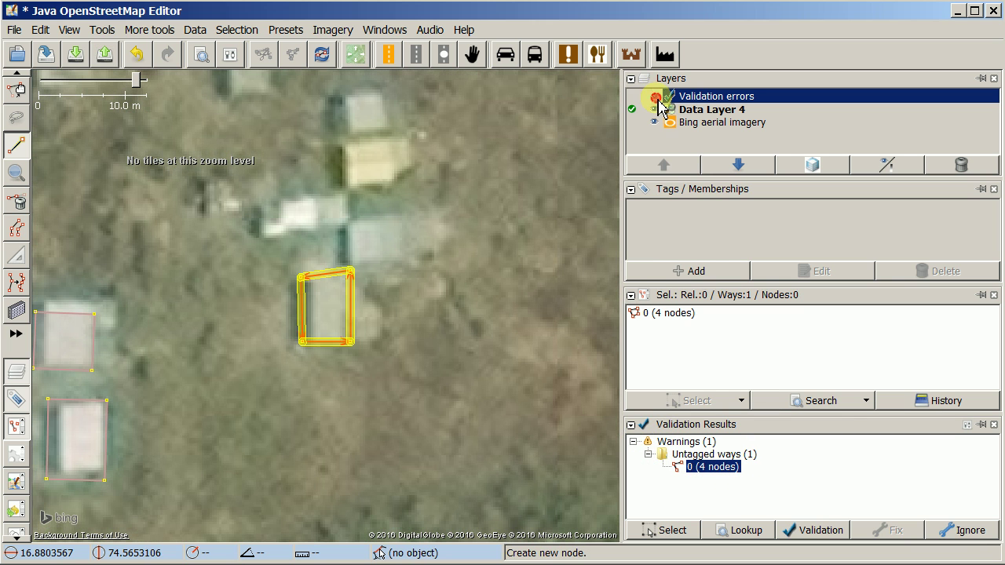
left_click(655, 99)
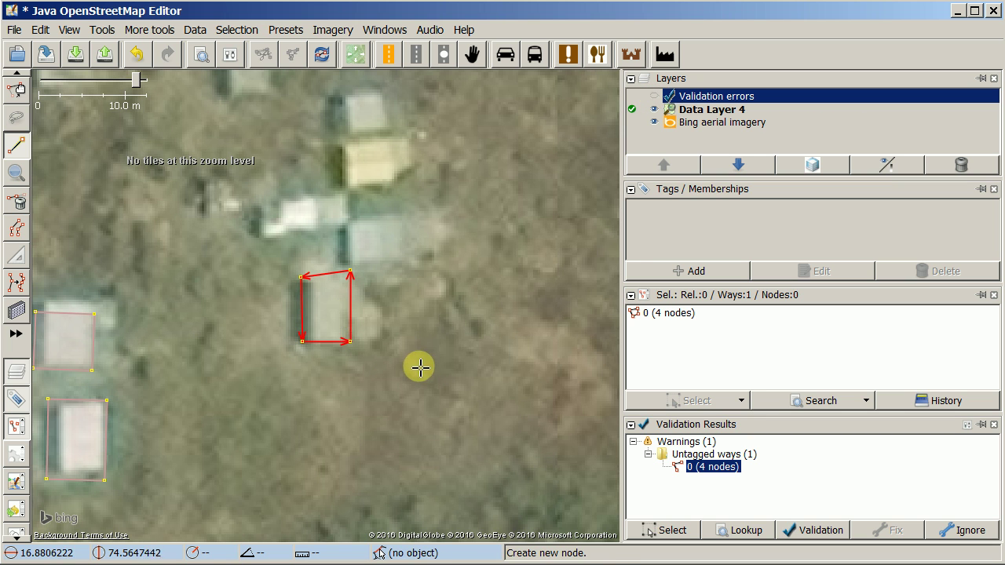
Step: Tag the selected four-node outline as building=yes and square its corners
key("alt+a")
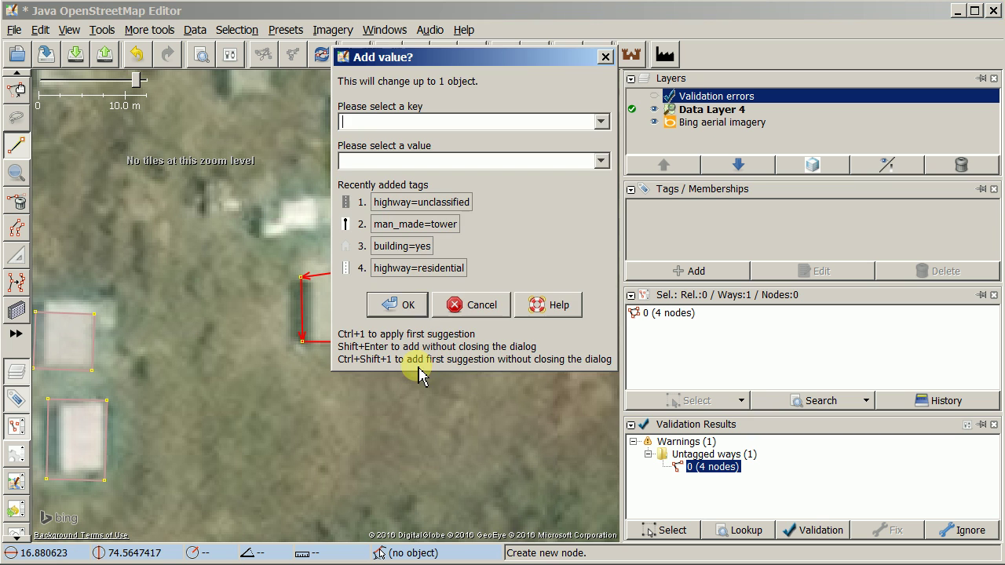
left_click(395, 250)
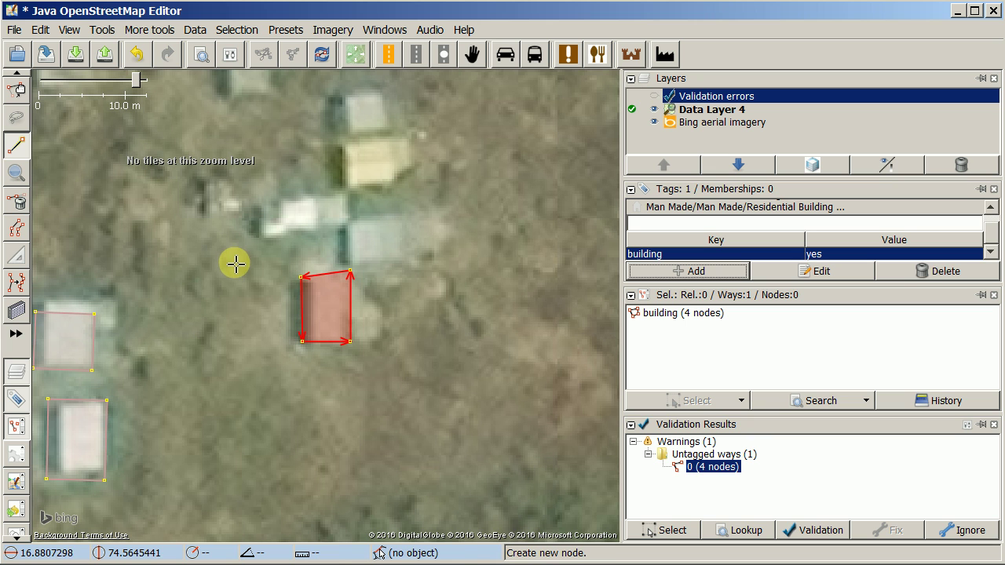
key("q")
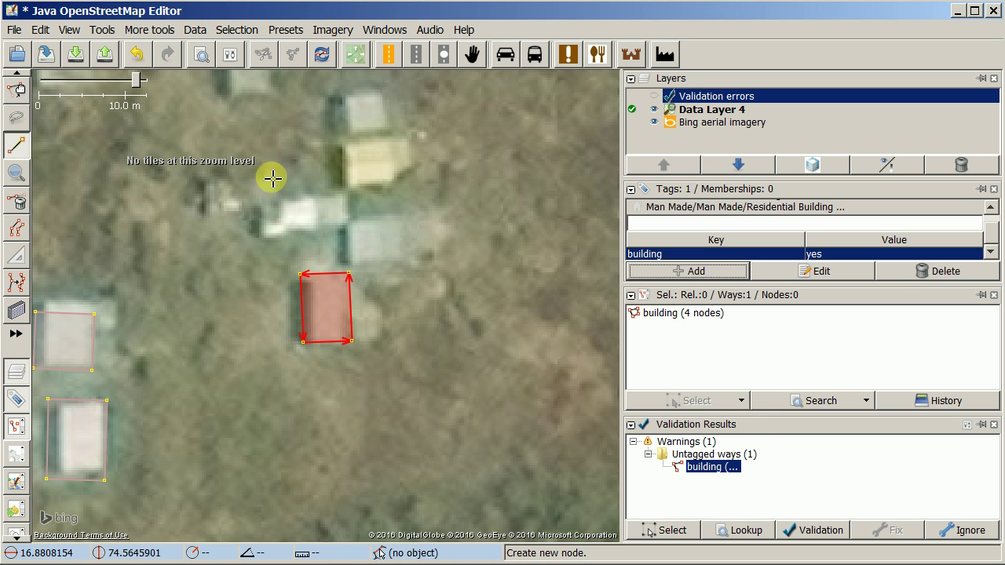
Step: Upload the newly tagged building to OSM with the changeset comment "#hotosm-task-385 Added buildings."
left_click(104, 54)
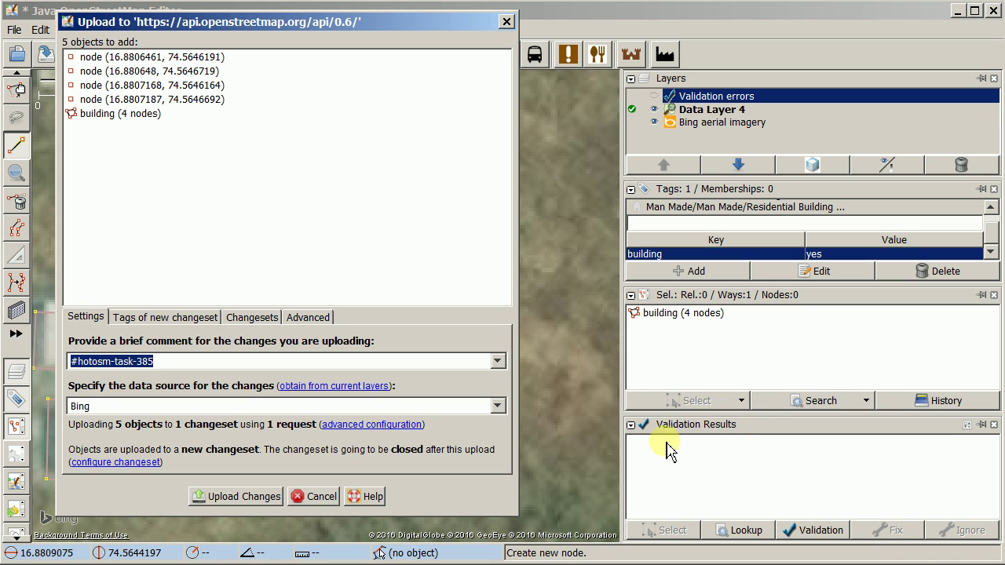
left_click(312, 506)
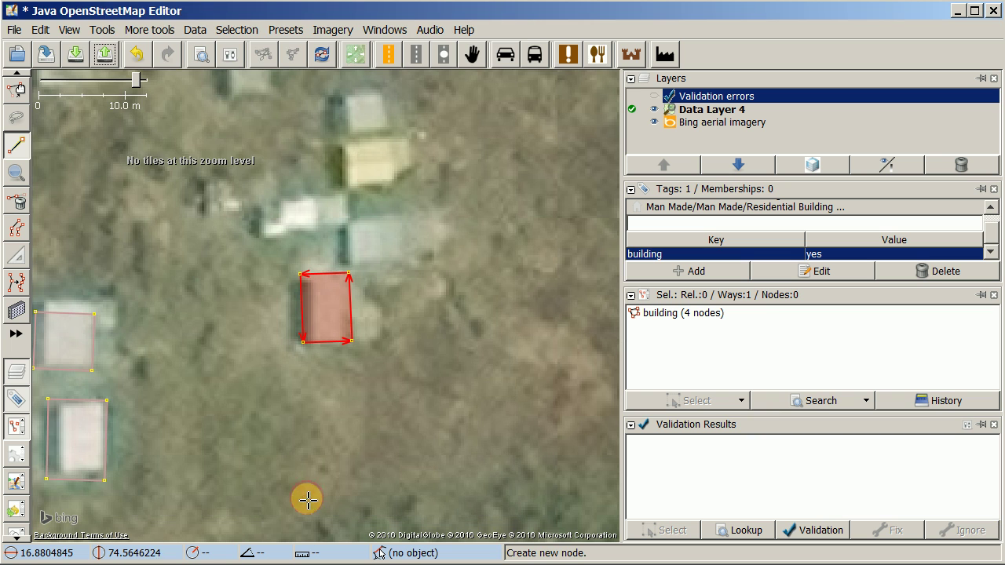
left_click(110, 57)
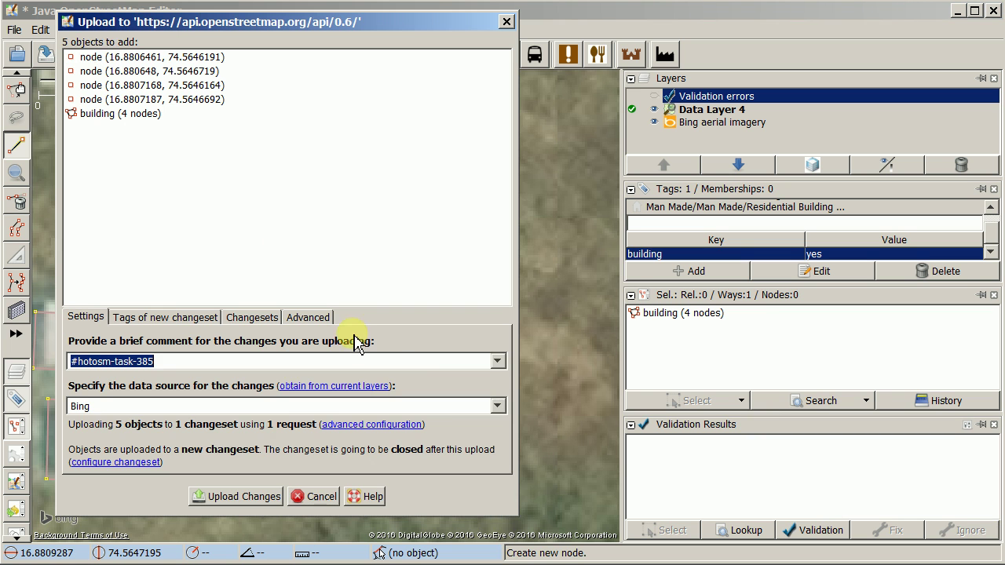
left_click(498, 362)
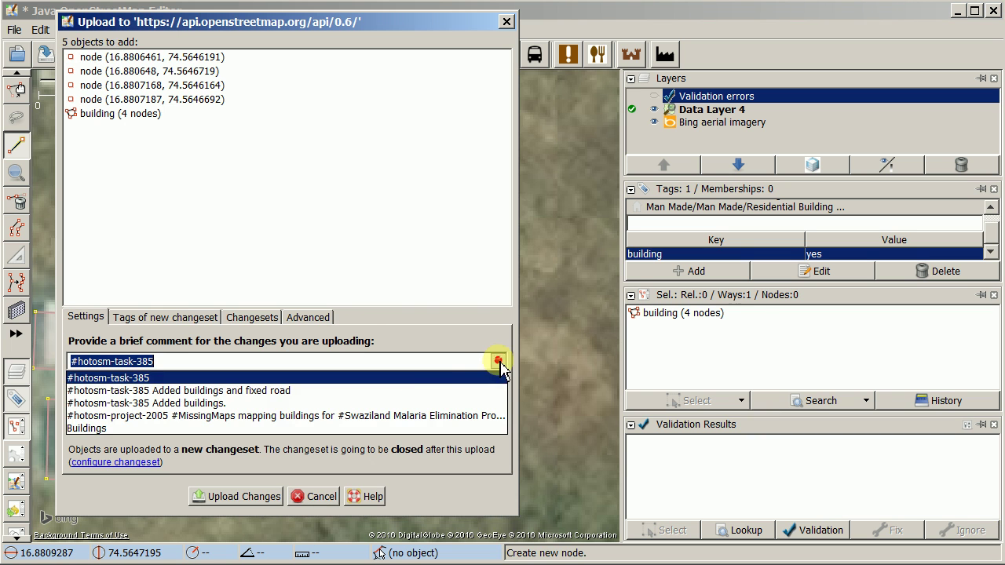
left_click(251, 403)
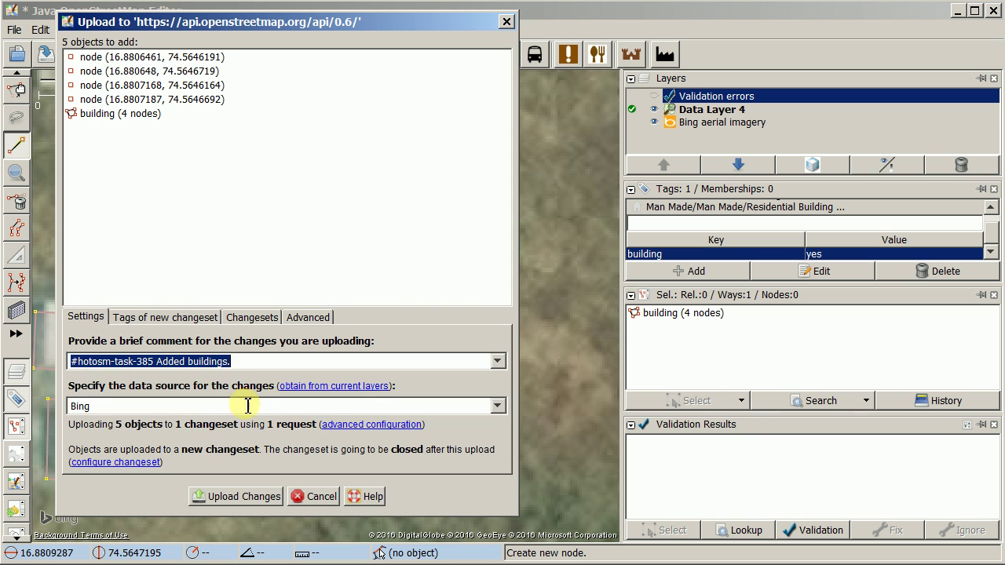
left_click(240, 496)
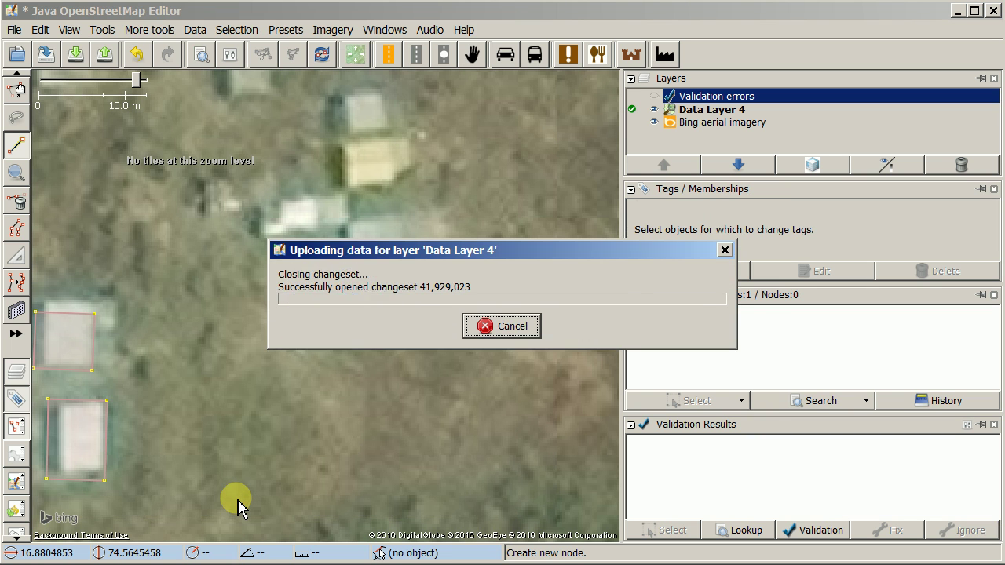